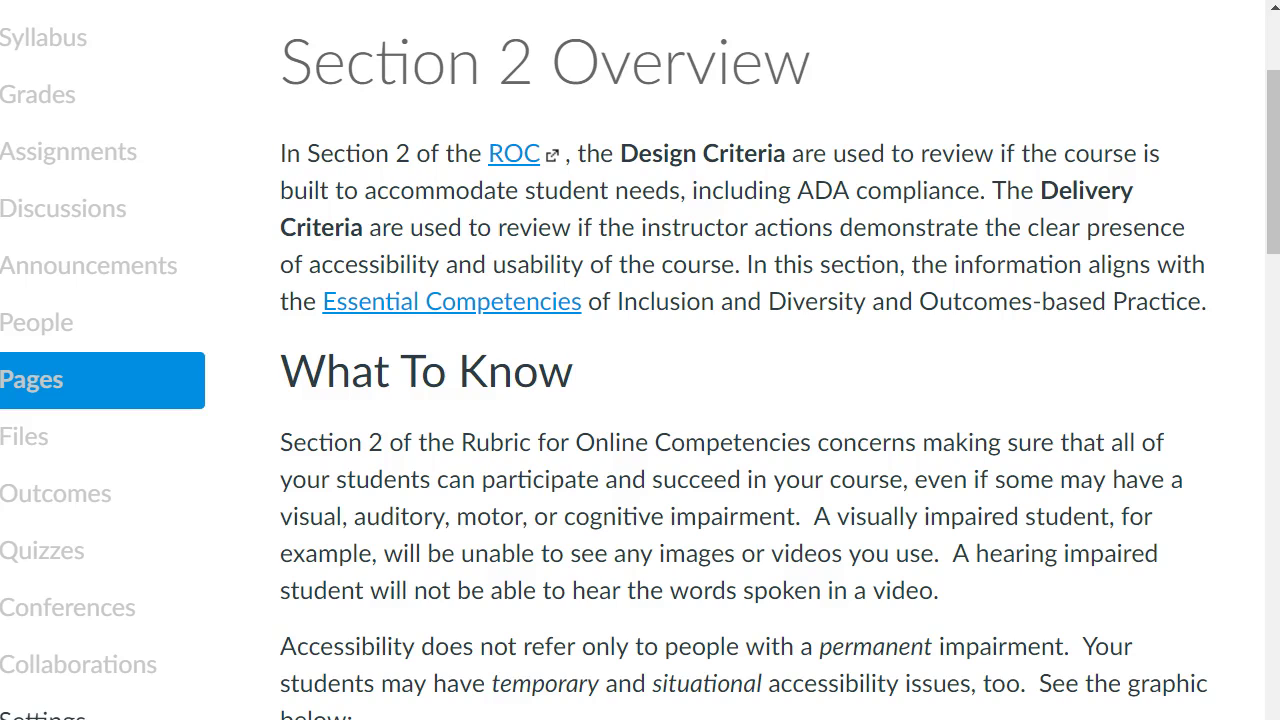
# Scroll through and review the content of the Section 2 Overview page
pyautogui.scroll(-4, 1137, 660)
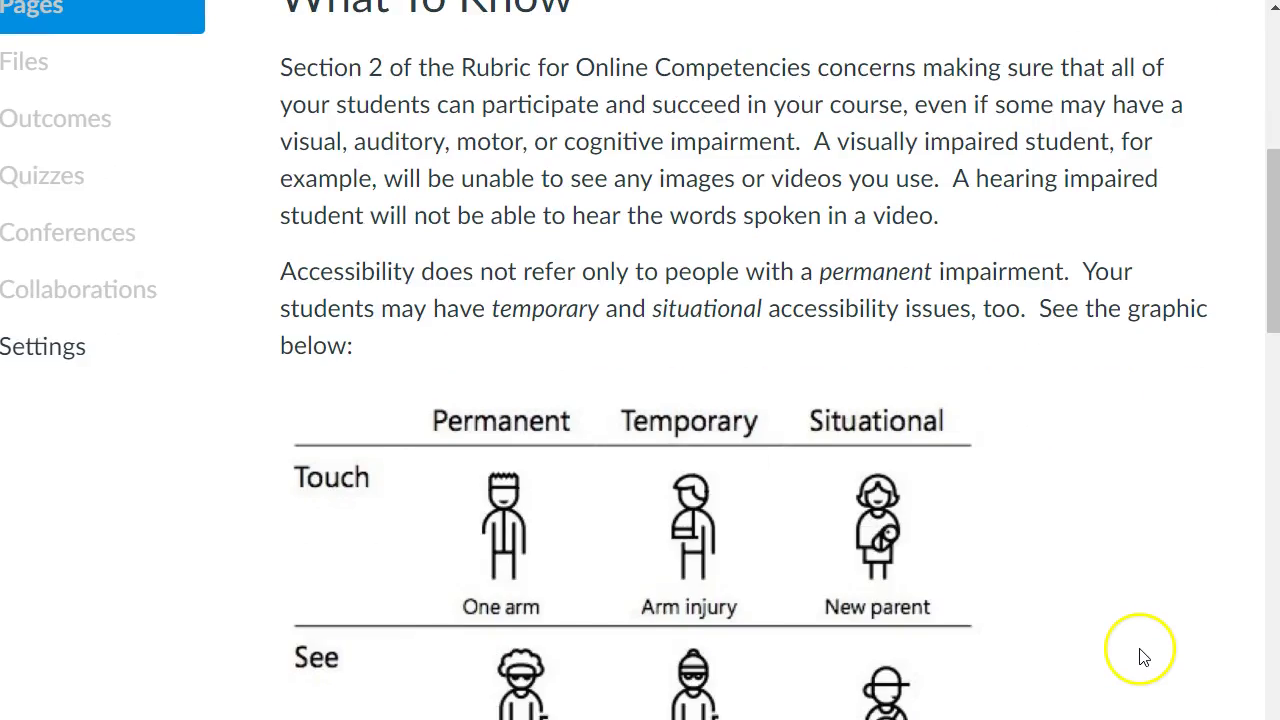
pyautogui.scroll(-3, 1140, 628)
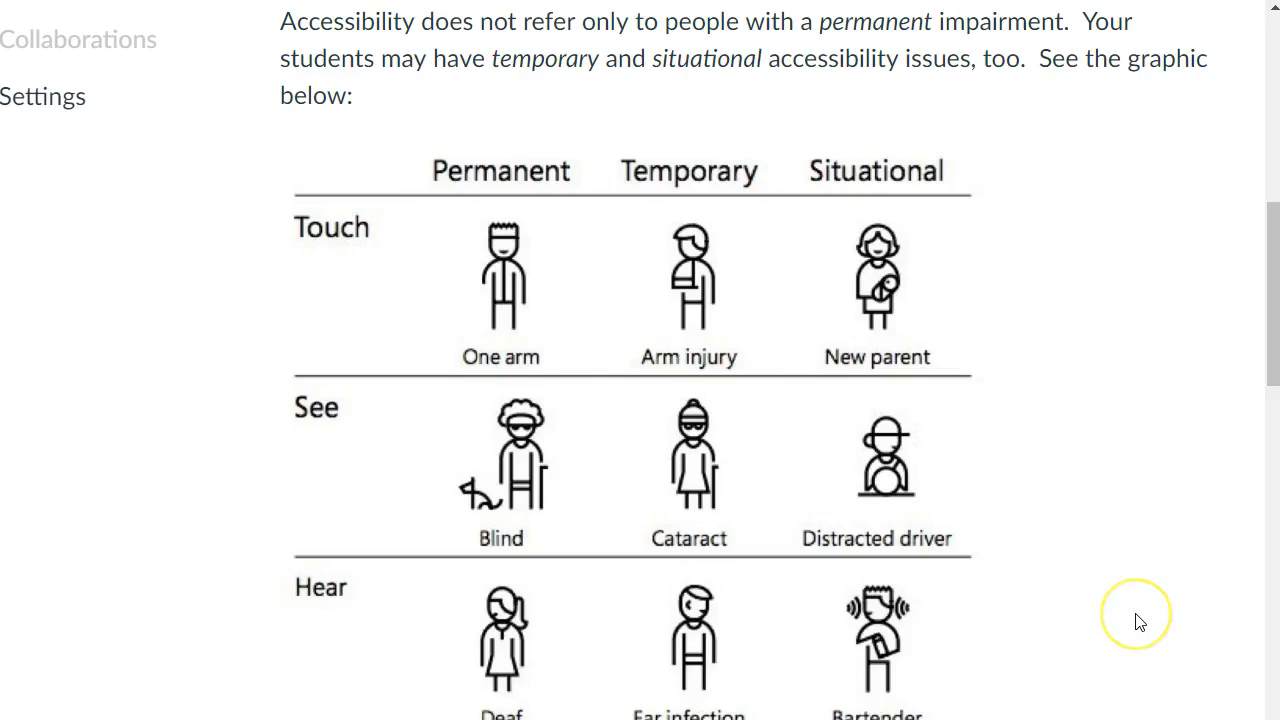
pyautogui.scroll(-1, 1140, 622)
pyautogui.scroll(-1, 1134, 620)
pyautogui.scroll(1, 1134, 620)
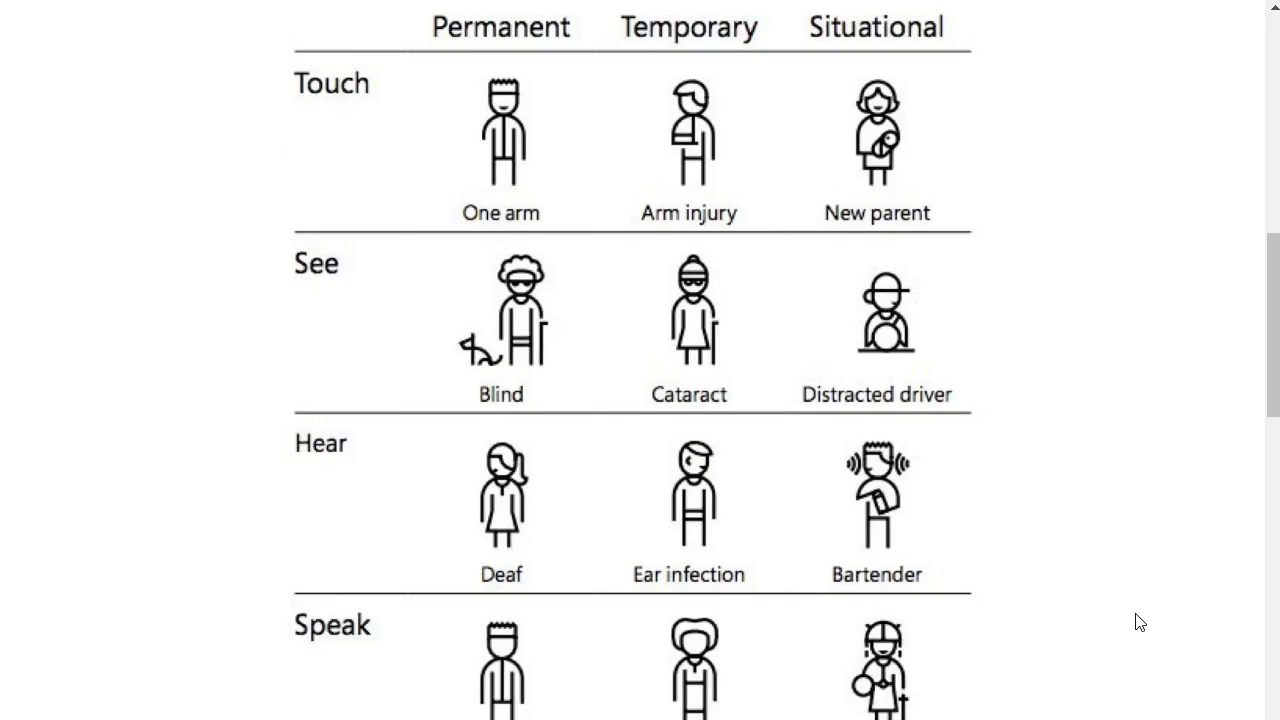
pyautogui.click(1018, 463)
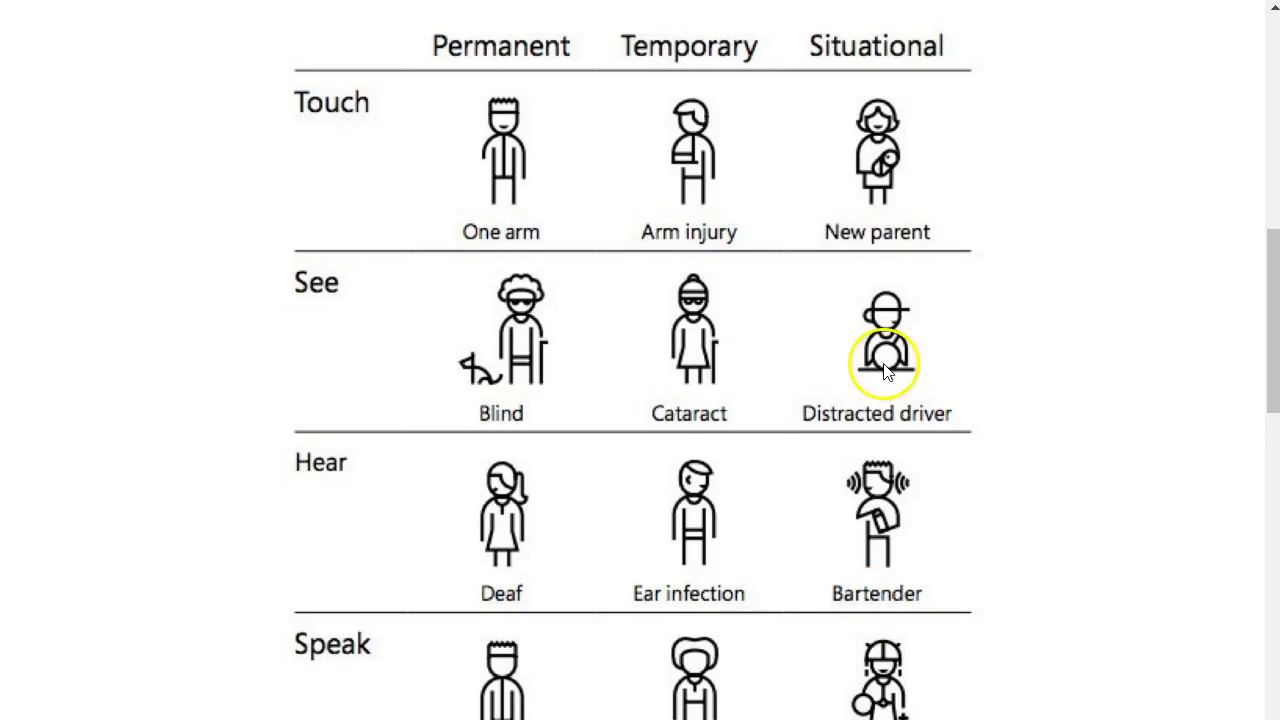
pyautogui.scroll(-5, 1107, 505)
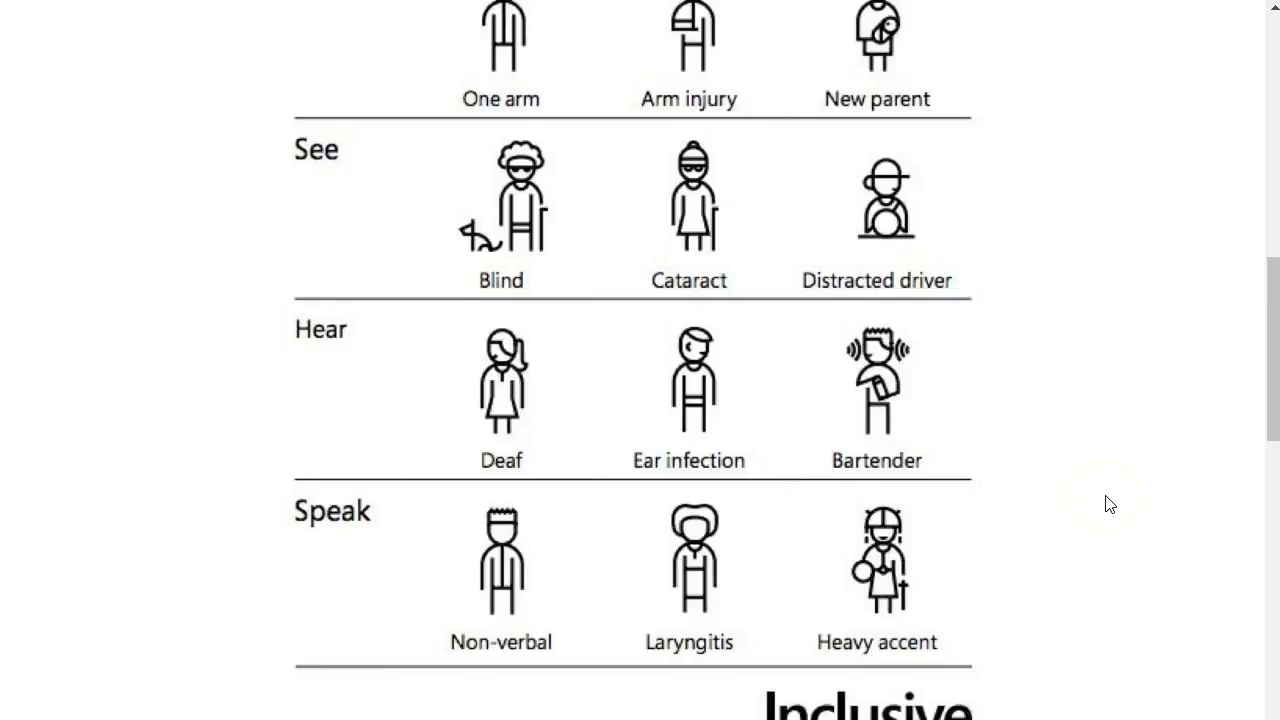
pyautogui.scroll(-3, 1107, 505)
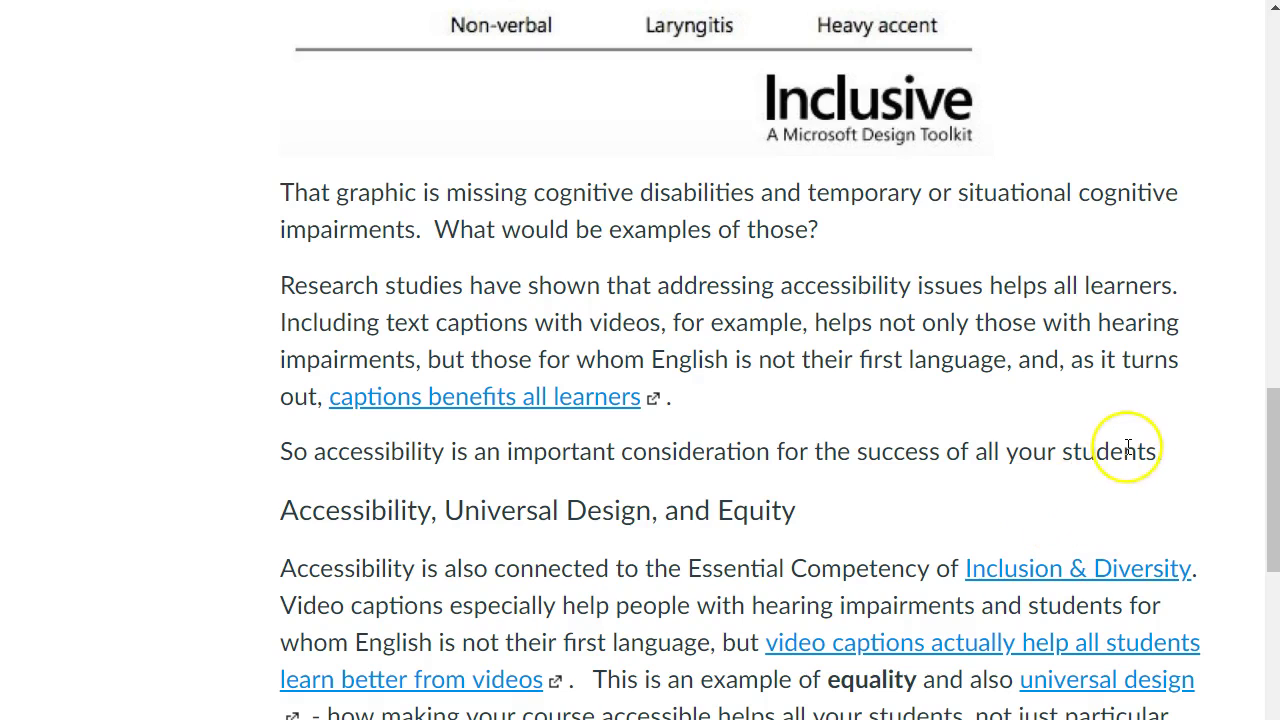
pyautogui.scroll(-5, 1128, 447)
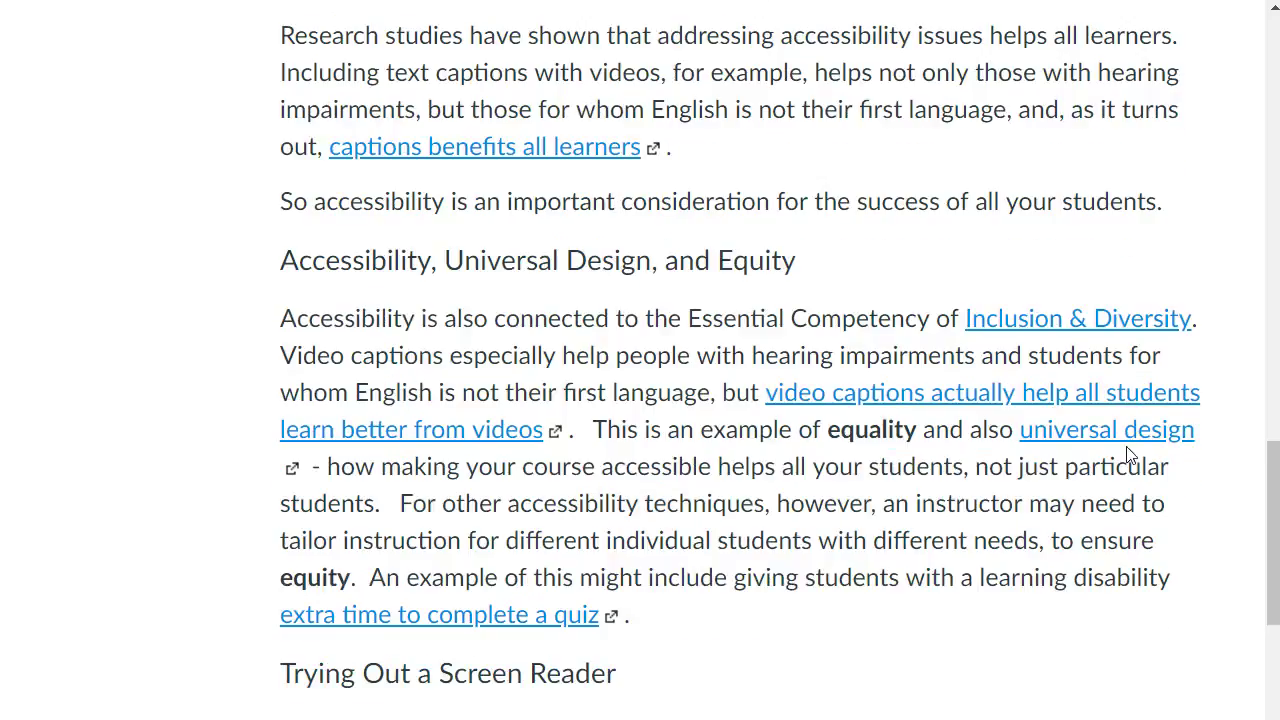
pyautogui.scroll(-4, 1128, 455)
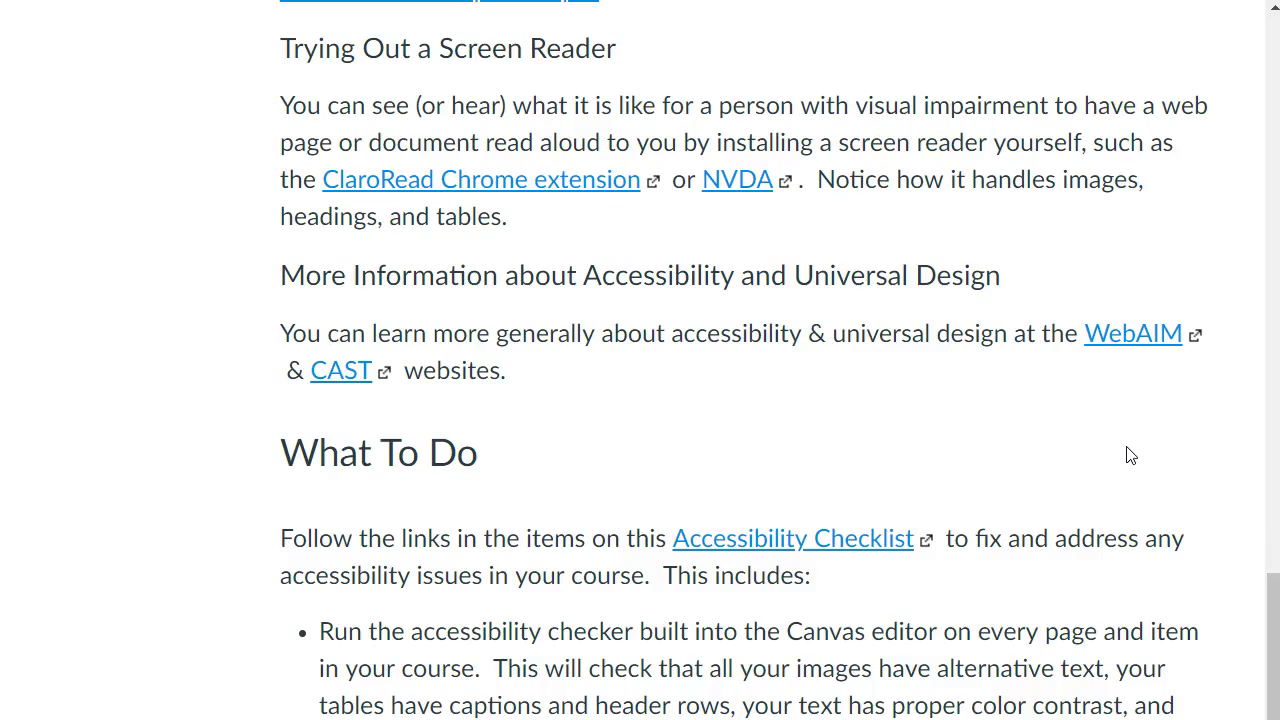
pyautogui.scroll(-4, 1128, 453)
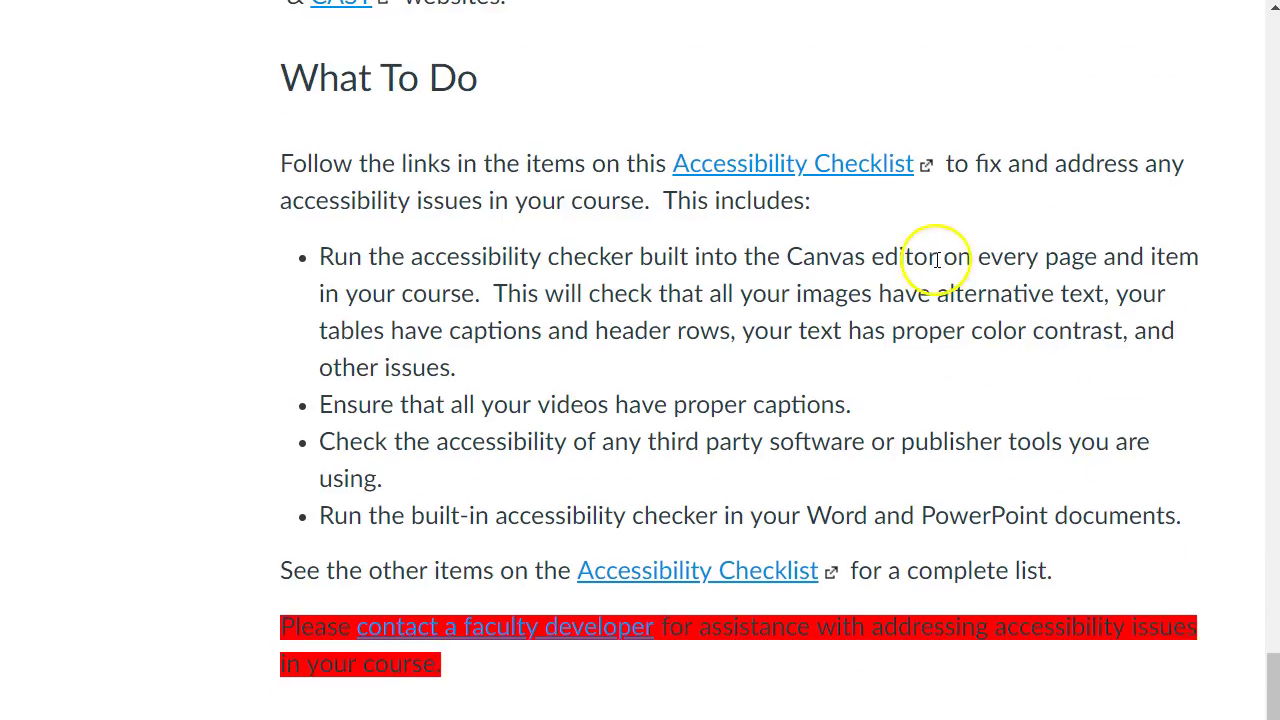
pyautogui.scroll(3, 934, 260)
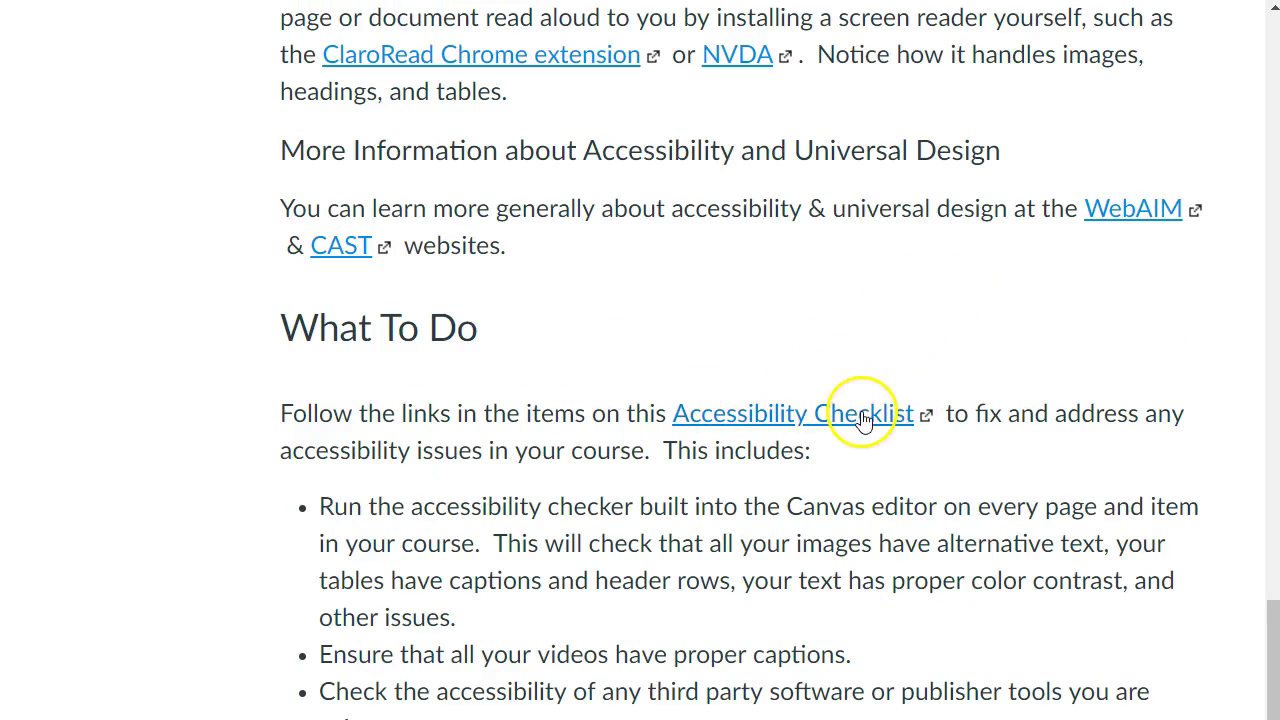
# In the accessibility checklist, check the alt text, Student Support Services and accessibility checker links
pyautogui.hotkey('ctrl', 'Tab')
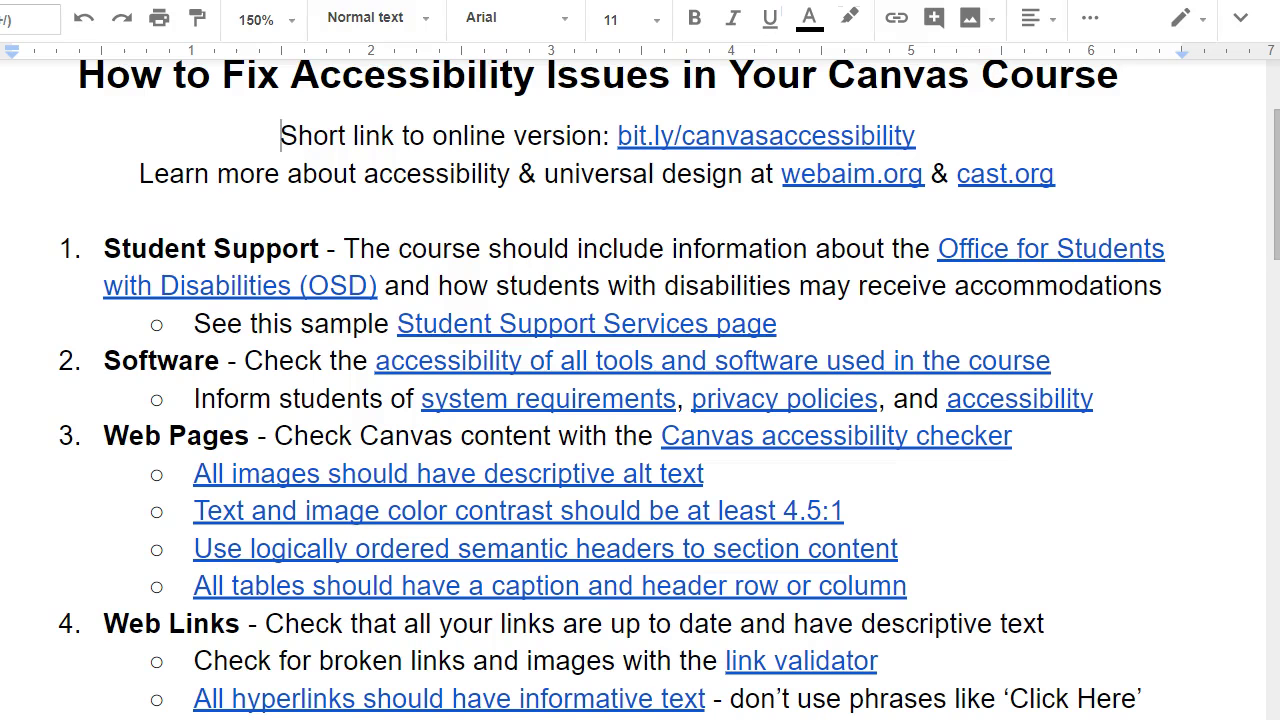
pyautogui.scroll(2, 1195, 365)
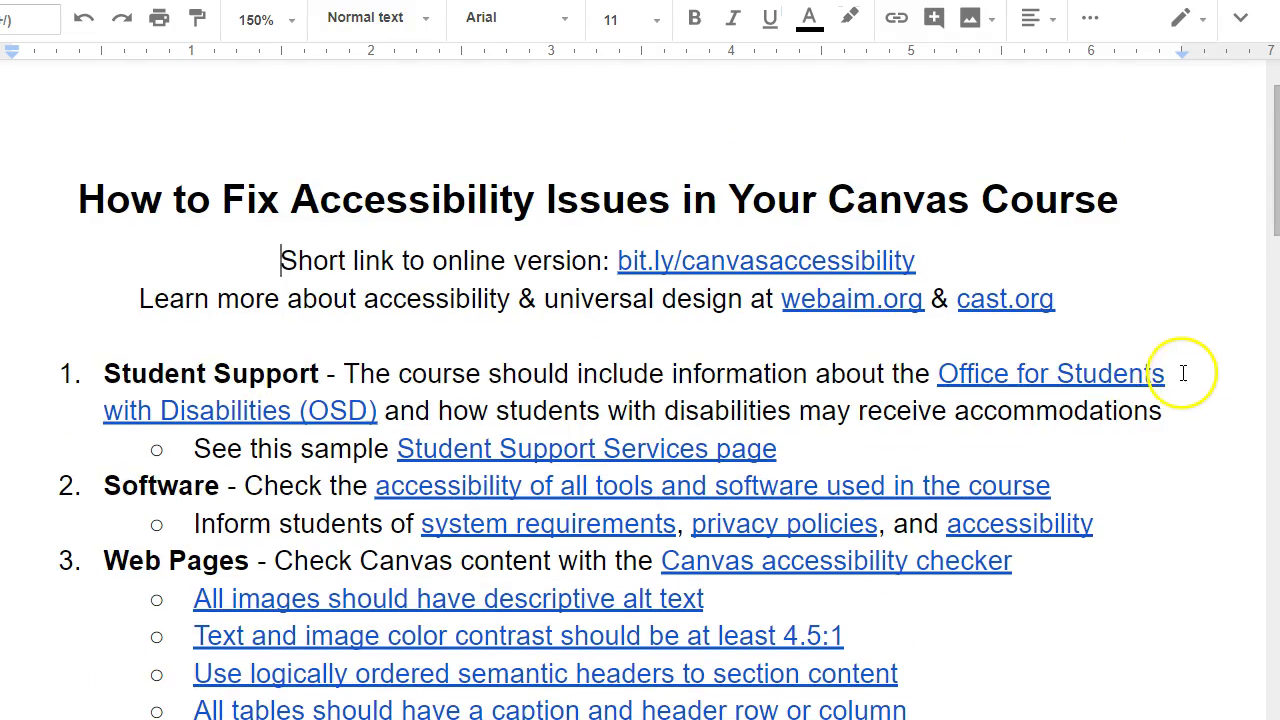
pyautogui.click(562, 410)
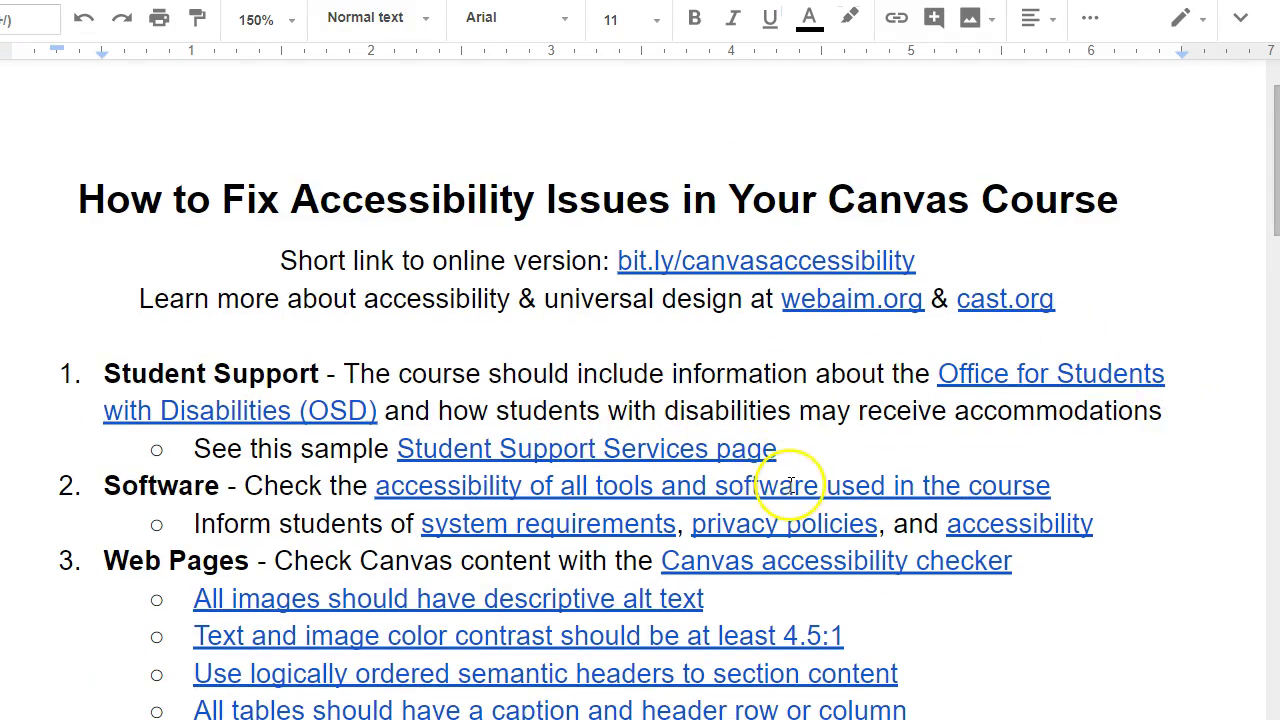
pyautogui.scroll(-4, 780, 486)
pyautogui.scroll(2, 700, 450)
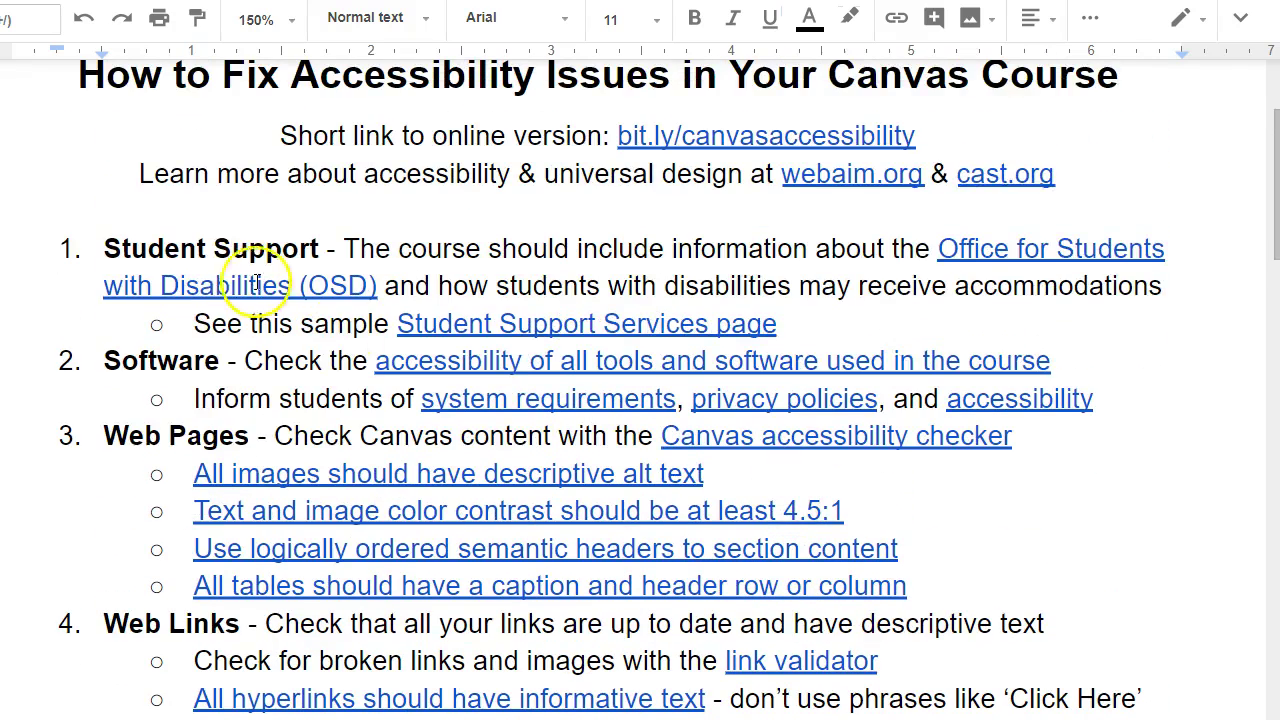
pyautogui.click(530, 475)
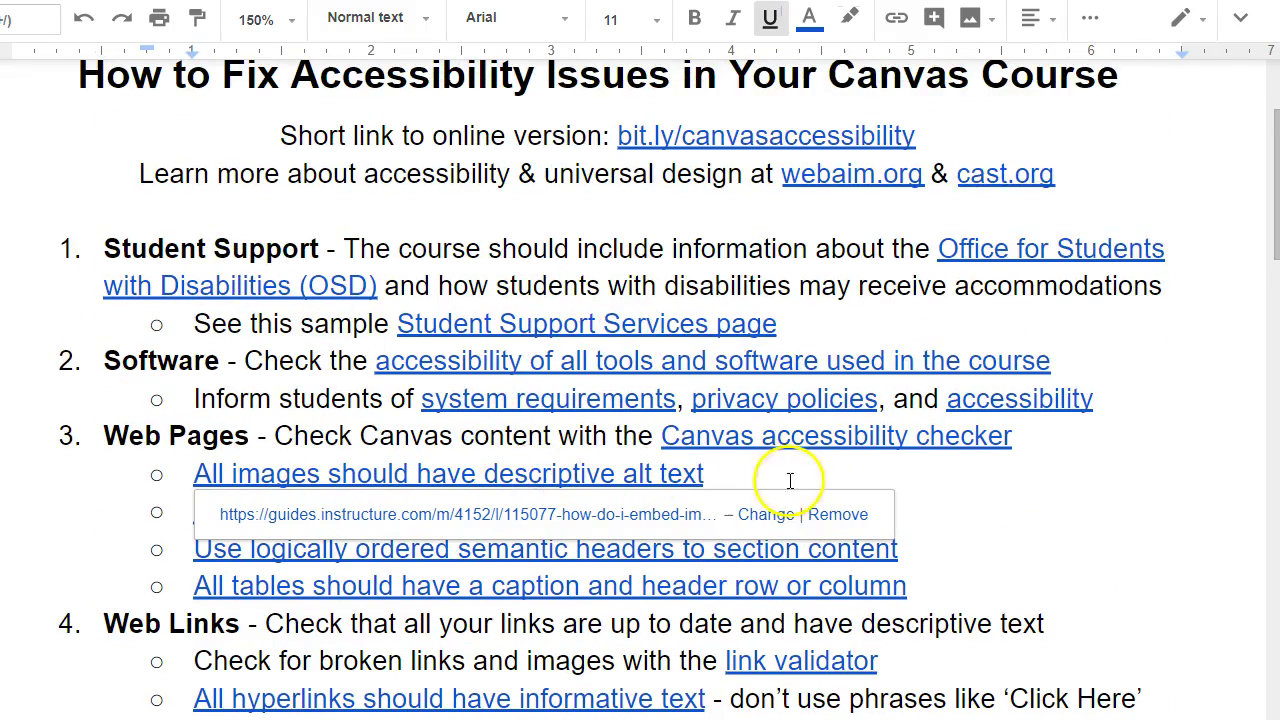
pyautogui.click(543, 435)
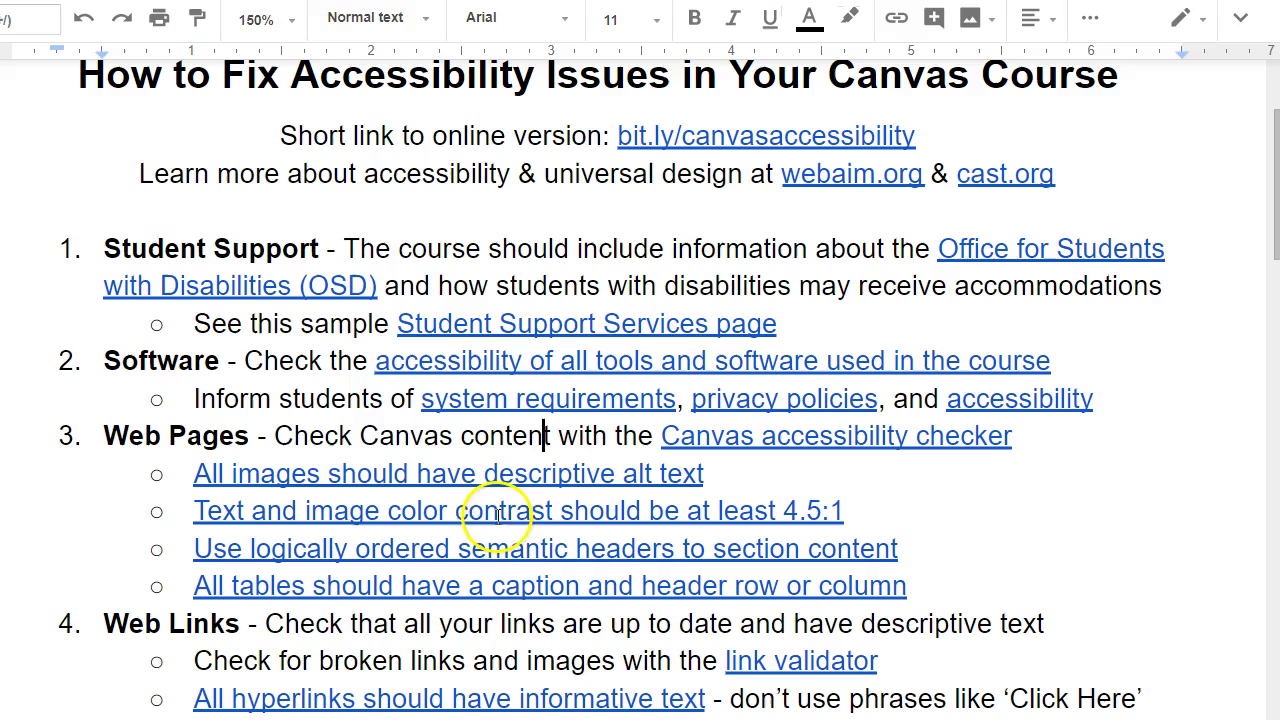
pyautogui.click(817, 326)
pyautogui.click(800, 285)
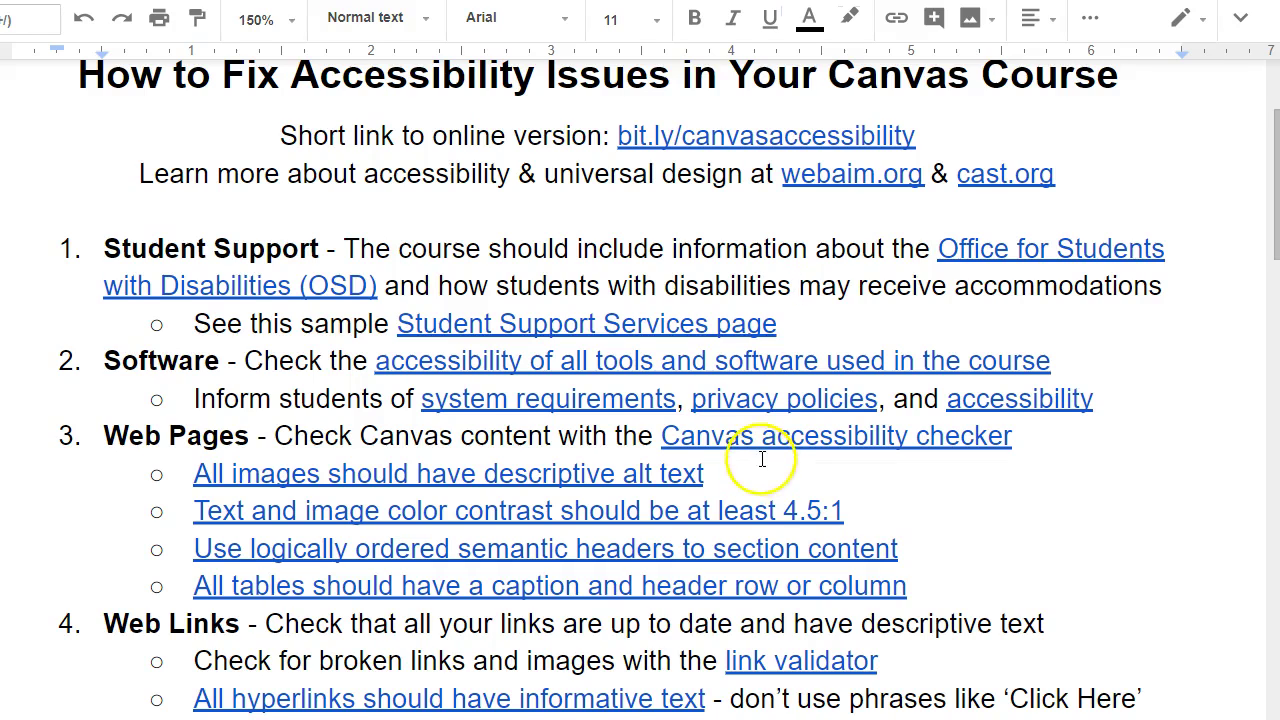
pyautogui.click(817, 440)
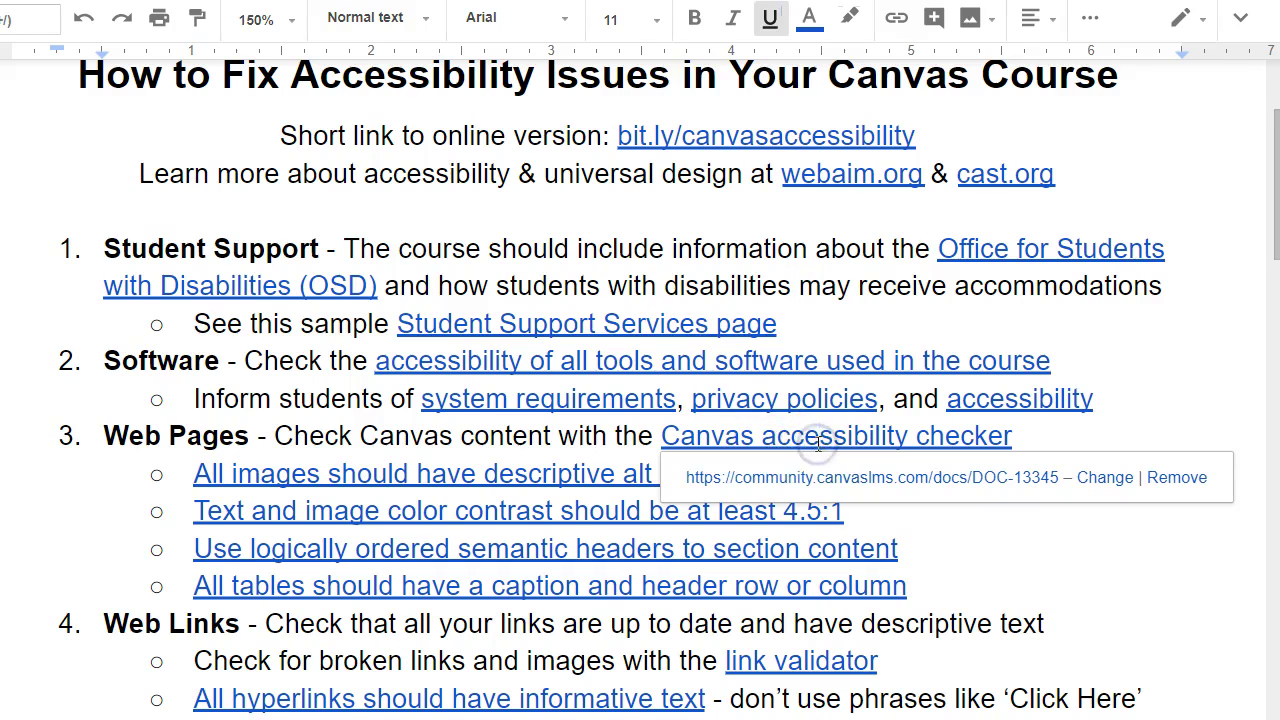
pyautogui.click(640, 440)
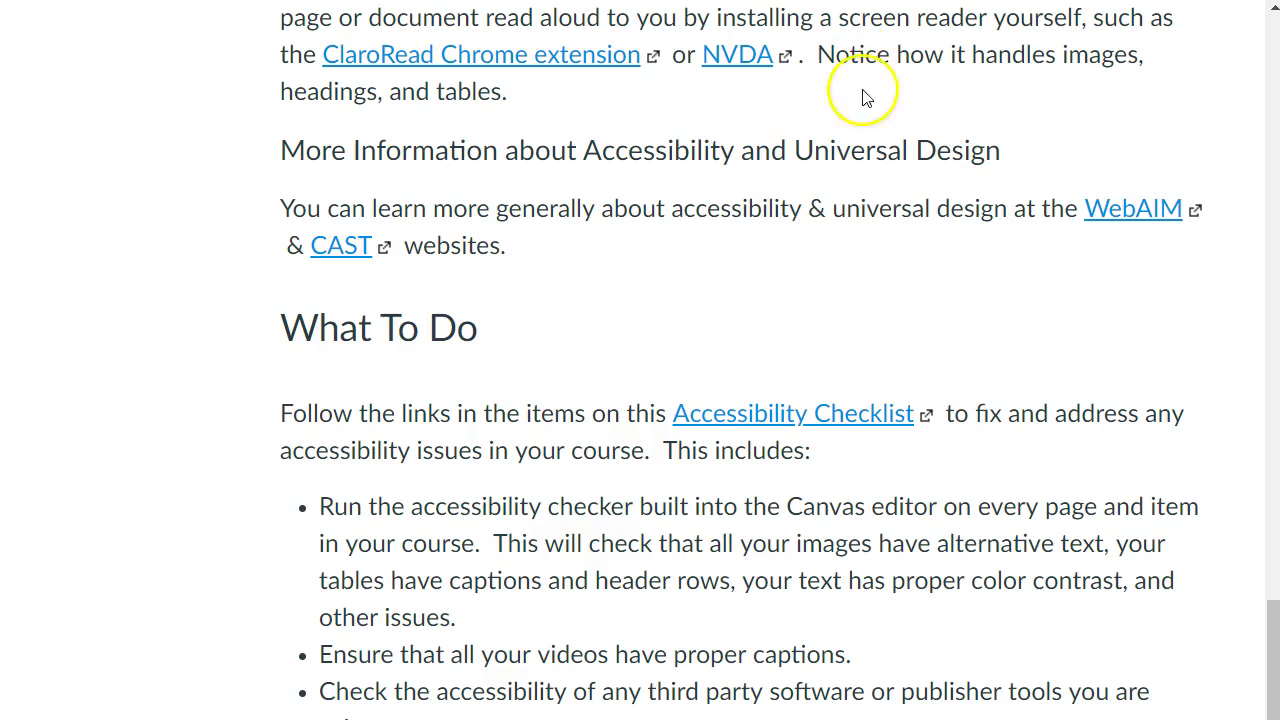
# Open the Section 2 Overview page in the editor and scroll its toolbar right
pyautogui.scroll(15, 1060, 305)
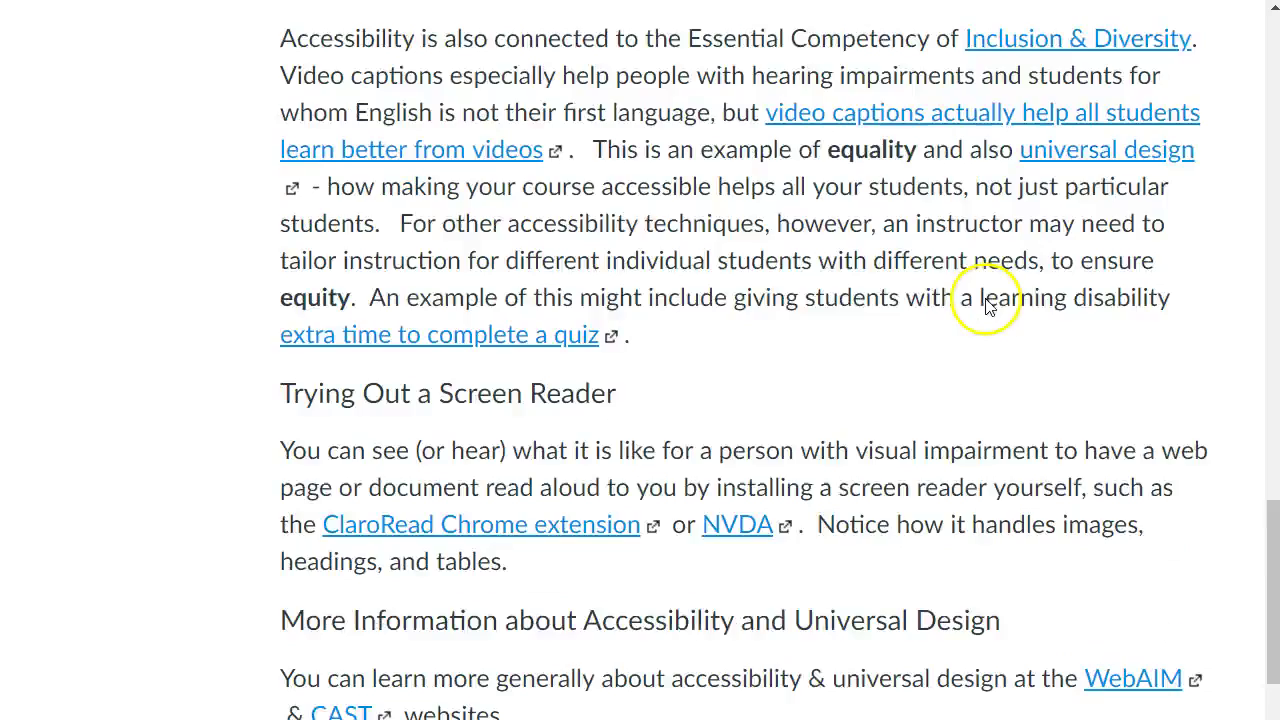
pyautogui.scroll(10, 1055, 320)
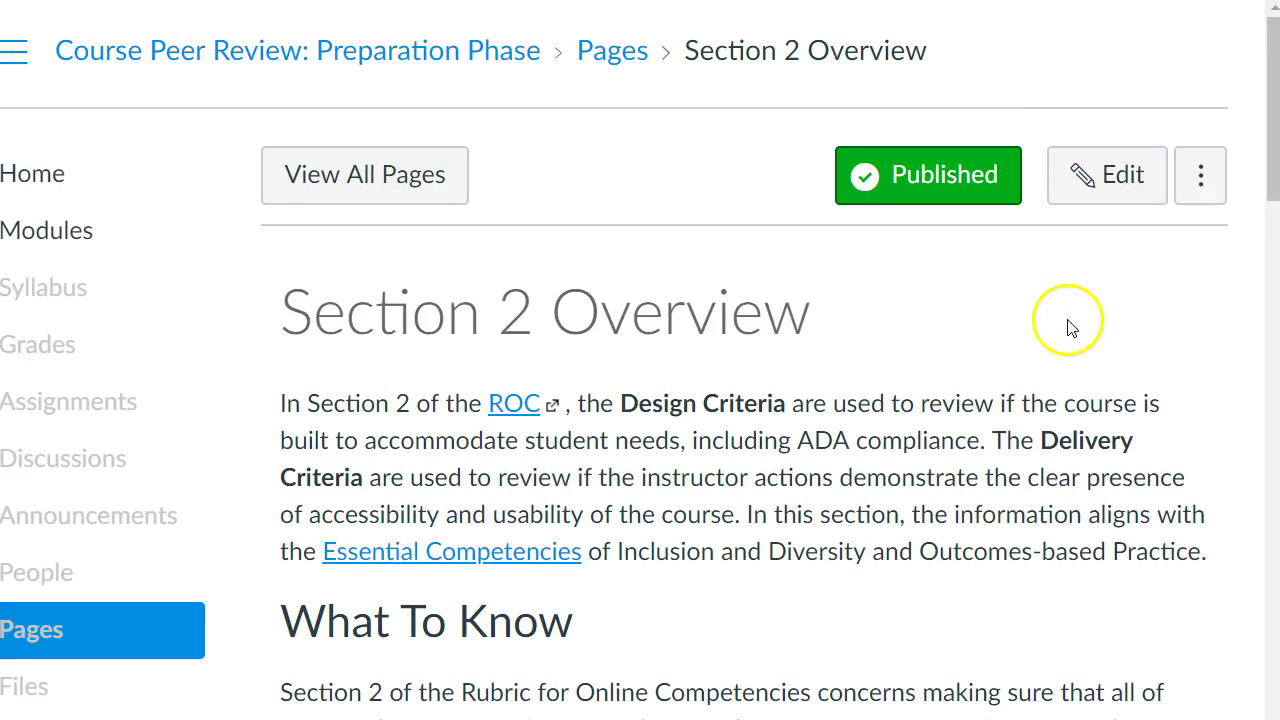
pyautogui.click(1110, 197)
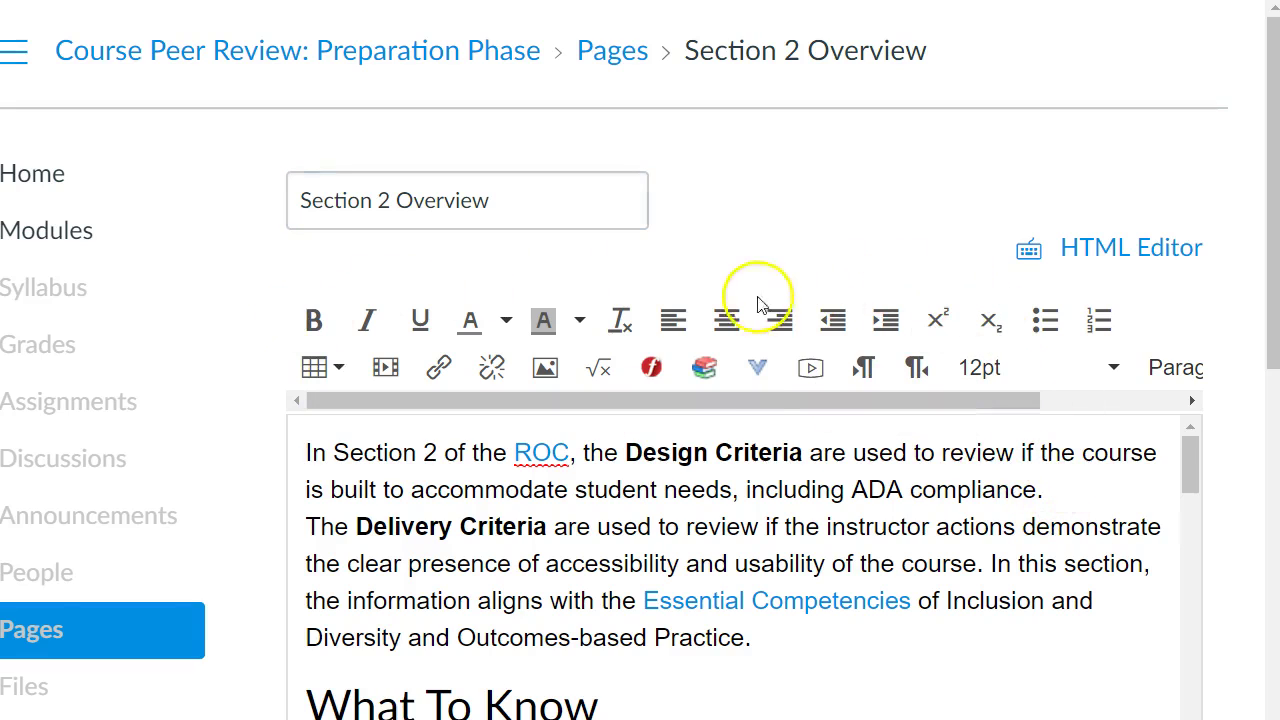
pyautogui.moveTo(810, 400); pyautogui.dragTo(991, 403)
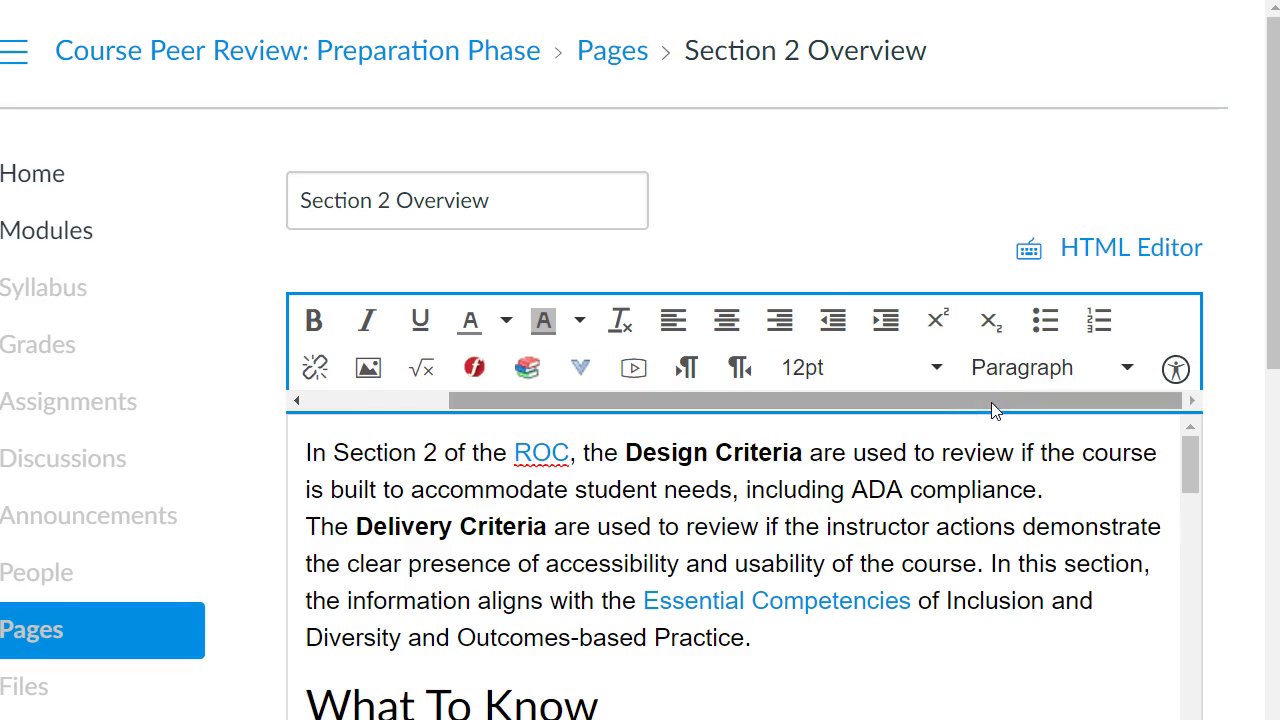
# Run the checker and type alt text 'different accessibility issues may be temporary or situational' for the graphic
pyautogui.click(1177, 372)
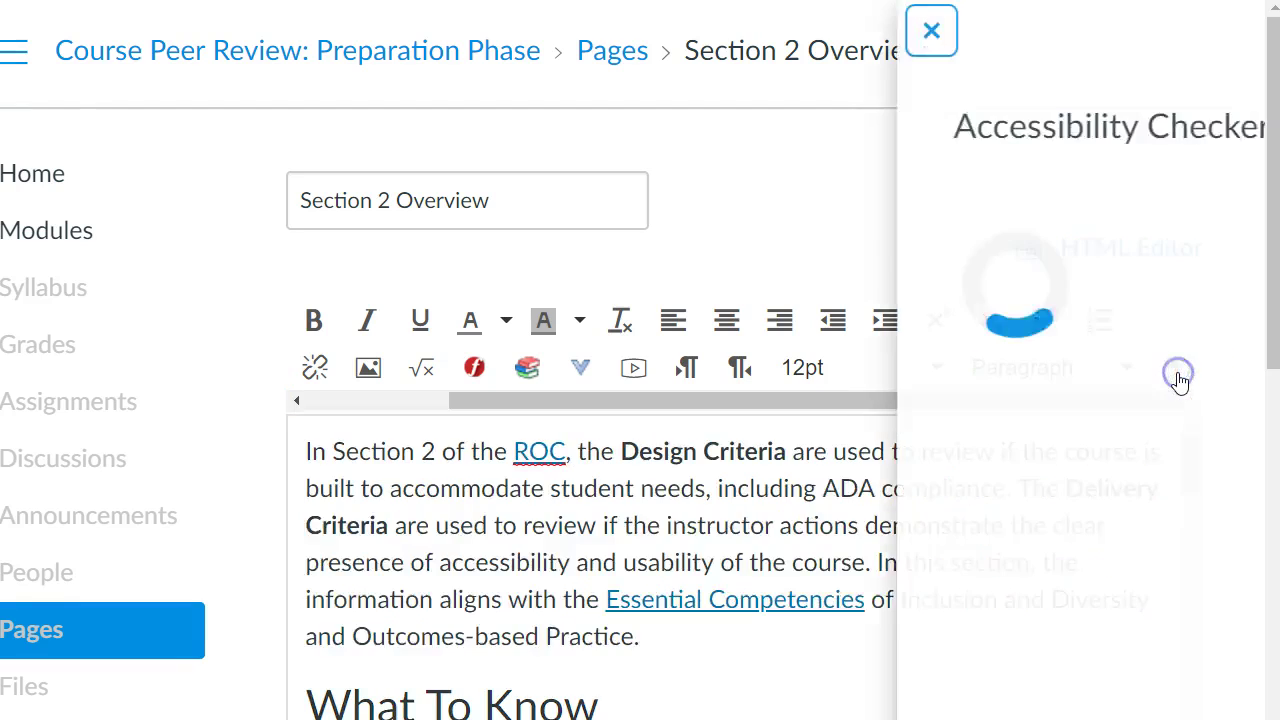
pyautogui.scroll(1, 712, 280)
pyautogui.scroll(2, 712, 280)
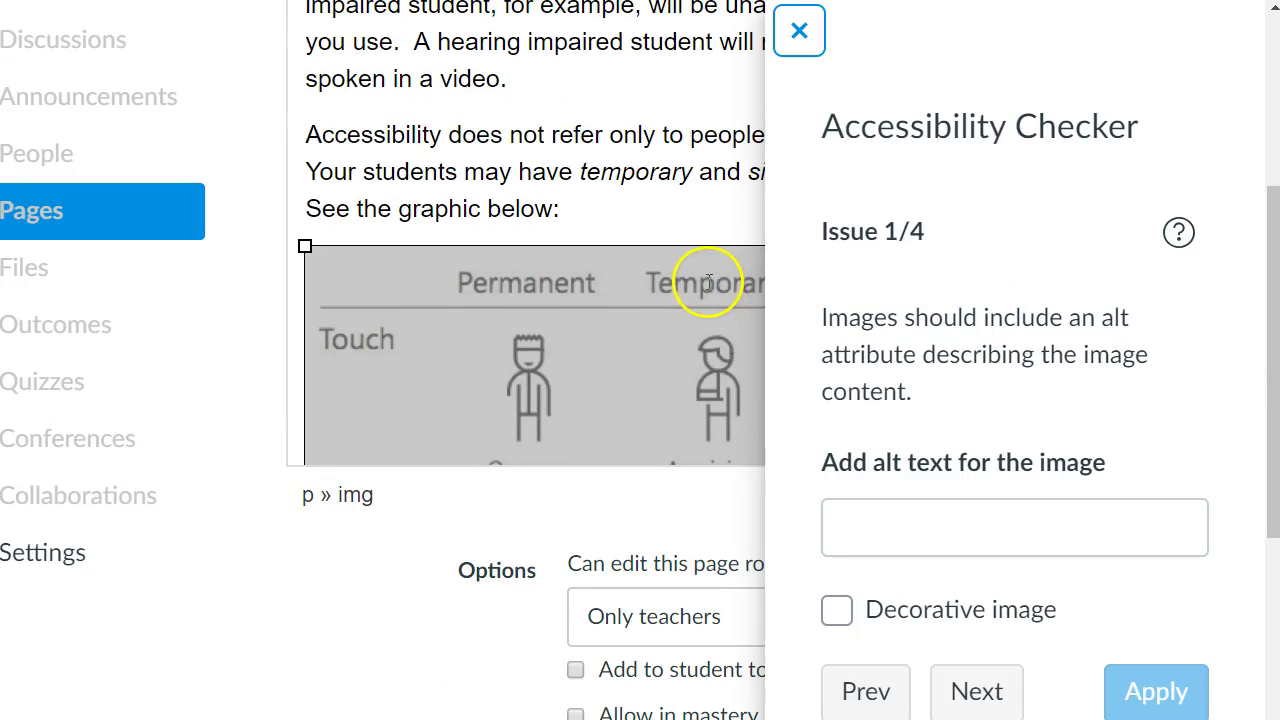
pyautogui.scroll(2, 655, 250)
pyautogui.scroll(-4, 645, 240)
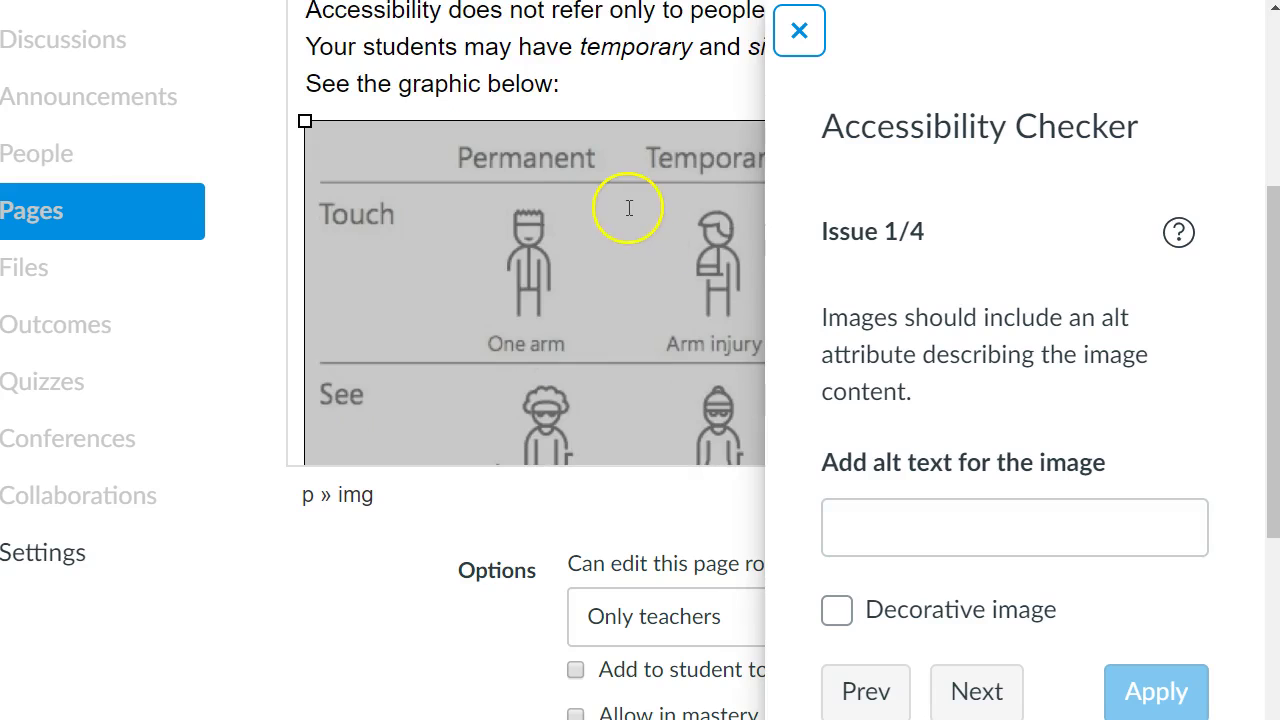
pyautogui.scroll(3, 477, 466)
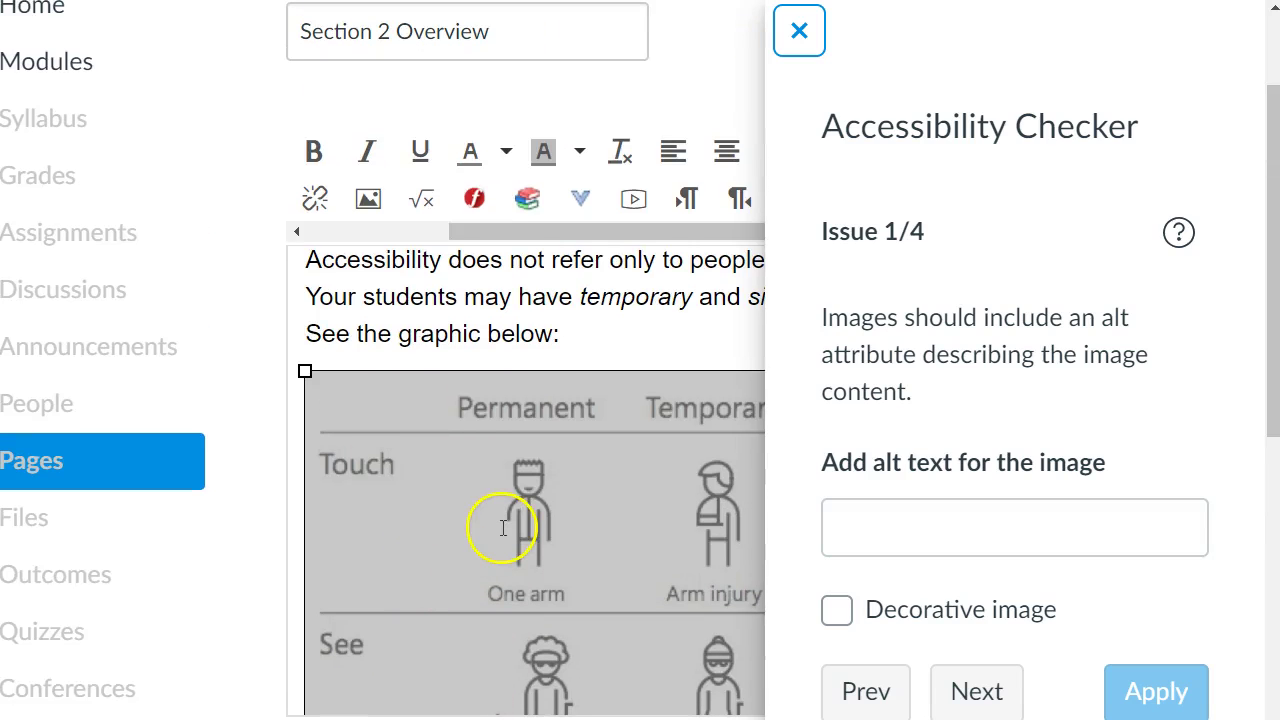
pyautogui.click(963, 536)
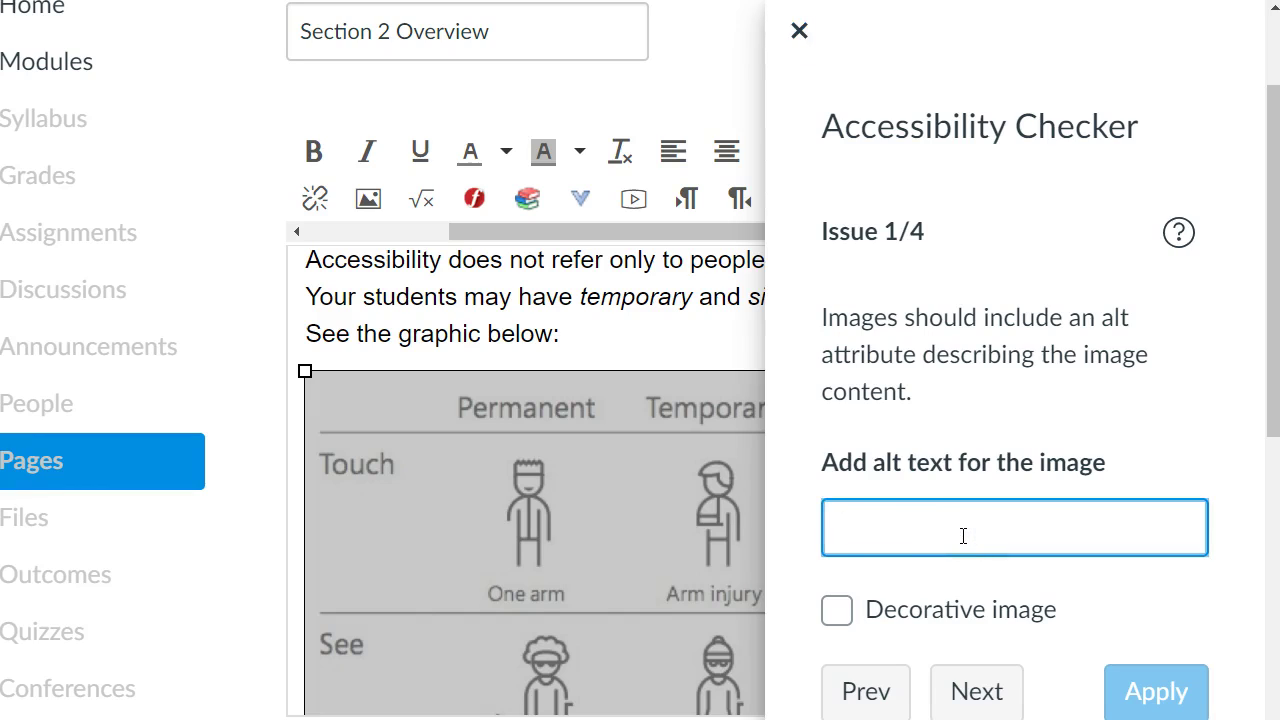
pyautogui.write('different accessibi')
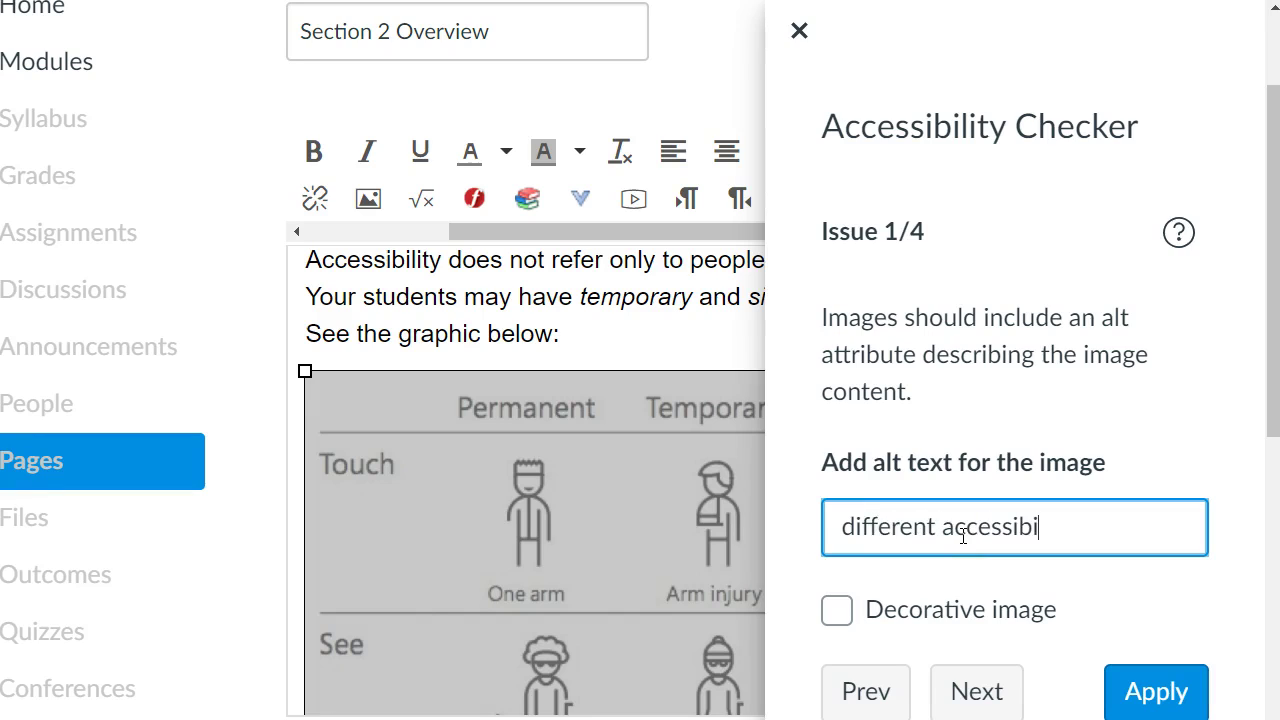
pyautogui.write('lity issues may be')
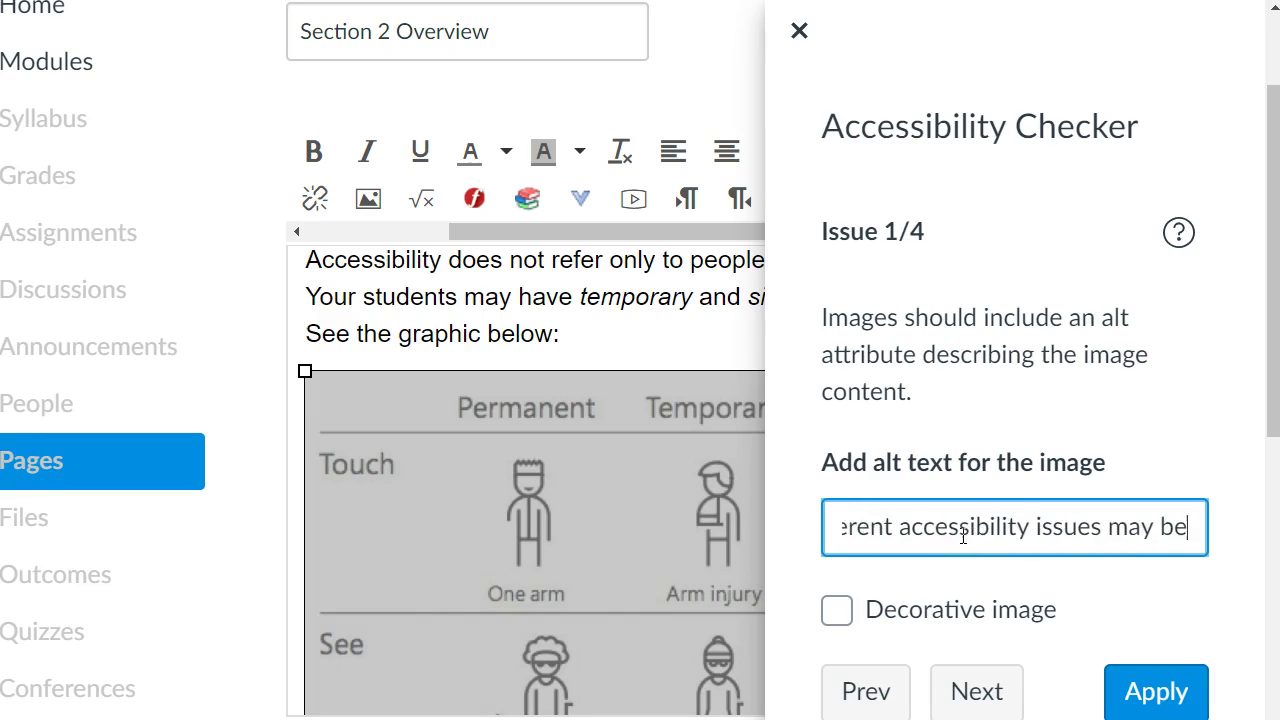
pyautogui.write(' tempo')
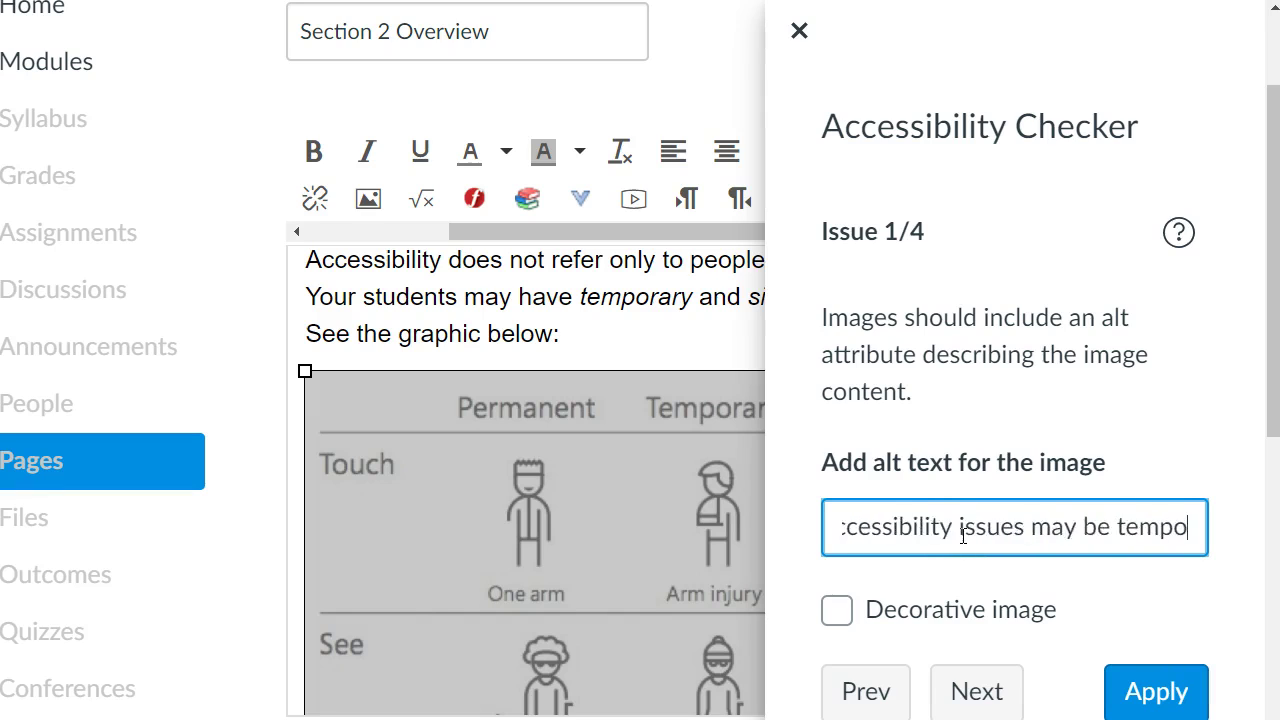
pyautogui.write('rary or situational')
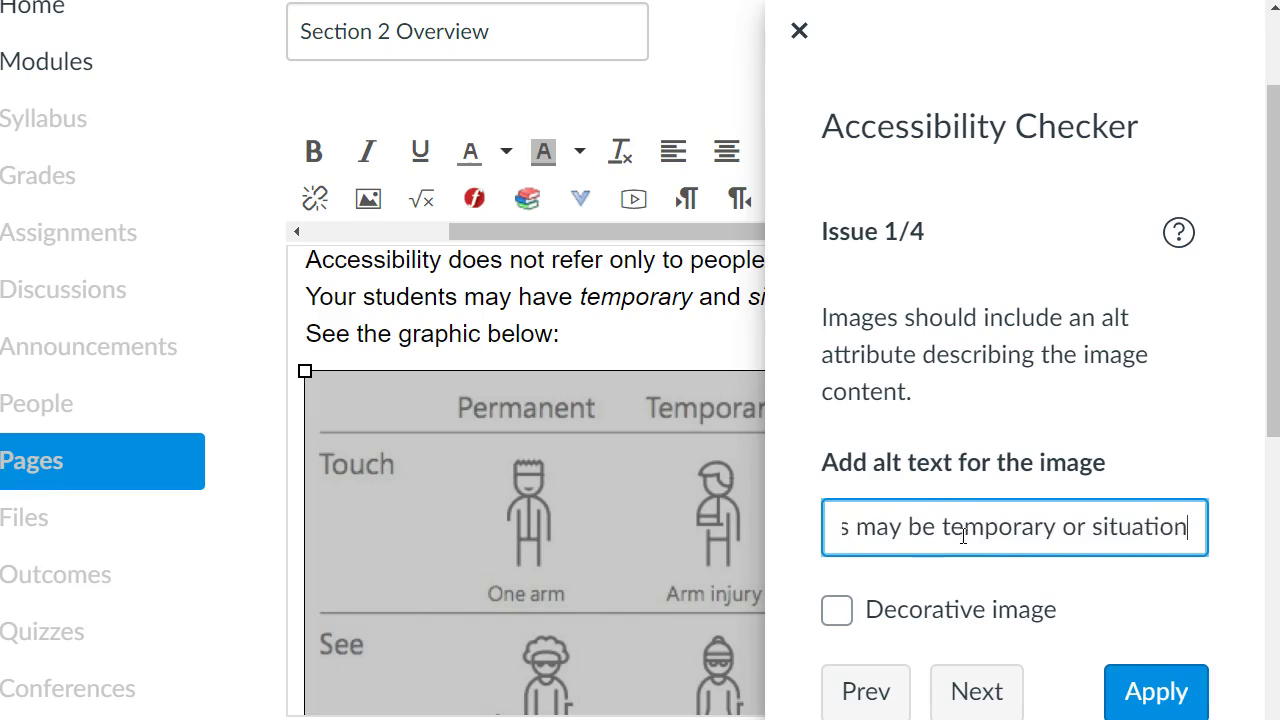
# Apply the graphic's alt text, then go to the flagged Accessibility, Universal Design, and Equity heading
pyautogui.click(1155, 690)
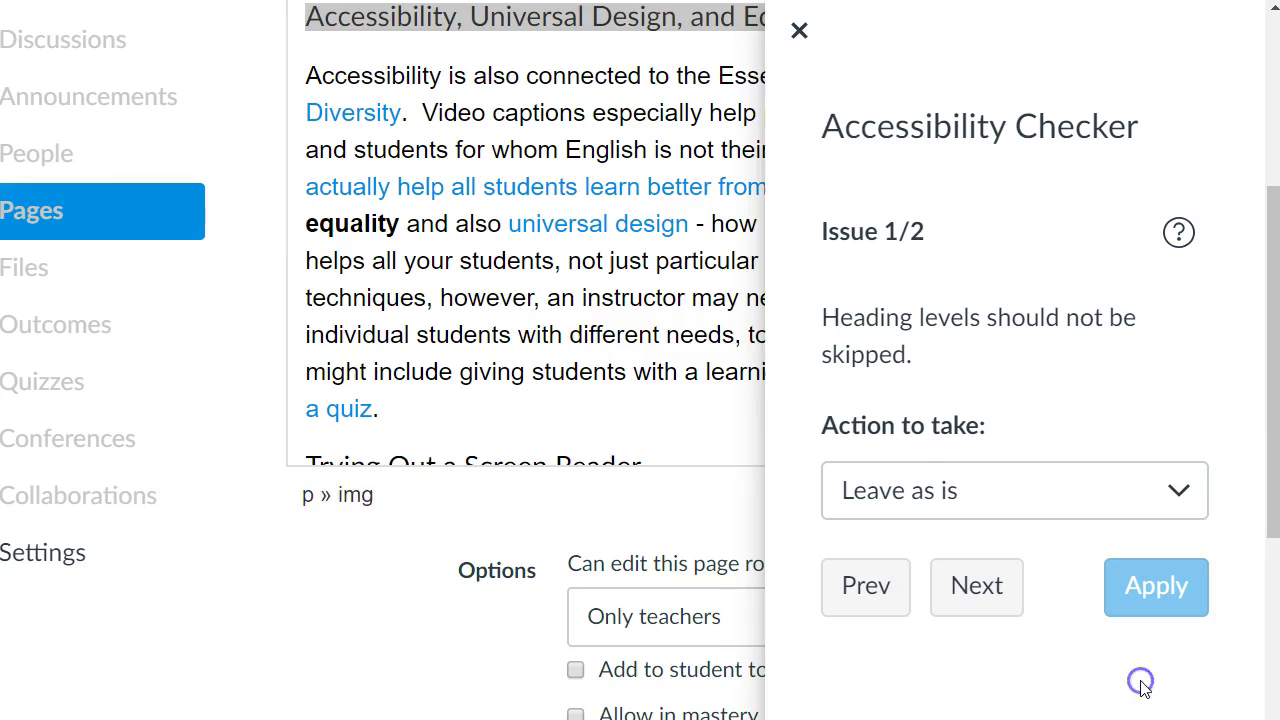
pyautogui.scroll(5, 631, 396)
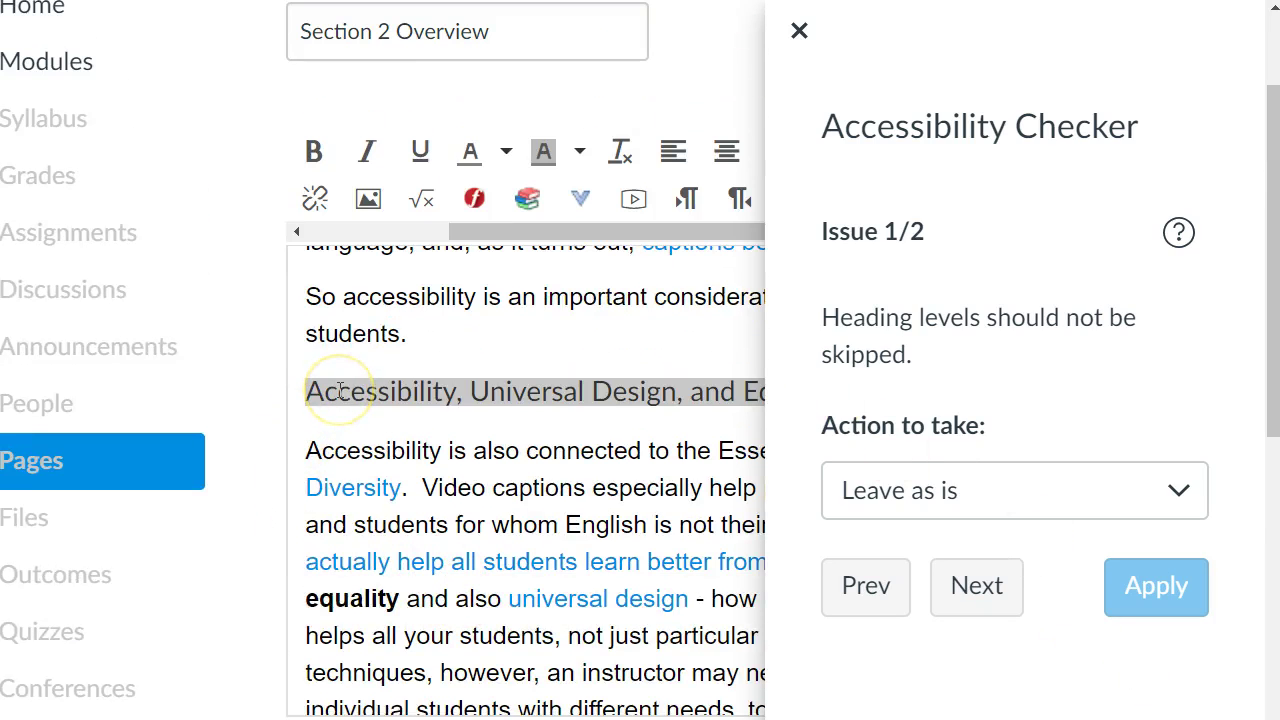
pyautogui.click(545, 388)
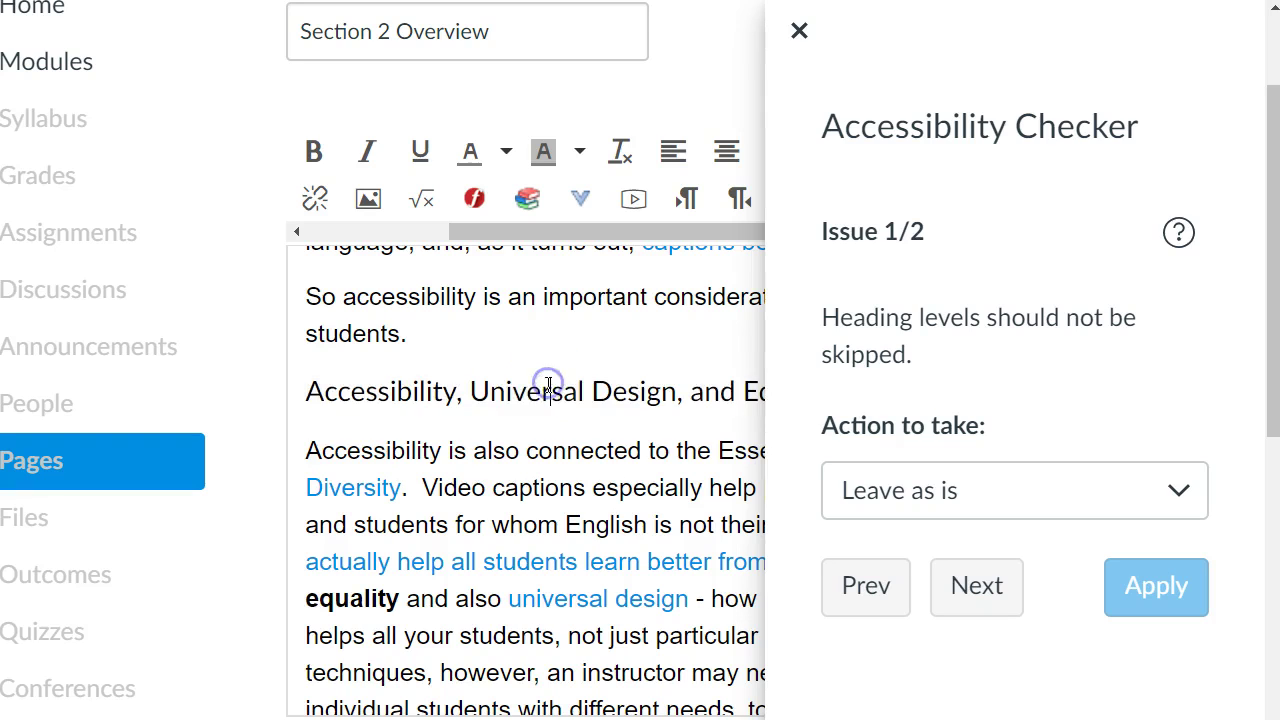
pyautogui.click(800, 35)
# Inspect the Accessibility, Universal Design, and Equity and What To Know headings' current formatting
pyautogui.moveTo(818, 392); pyautogui.dragTo(300, 391)
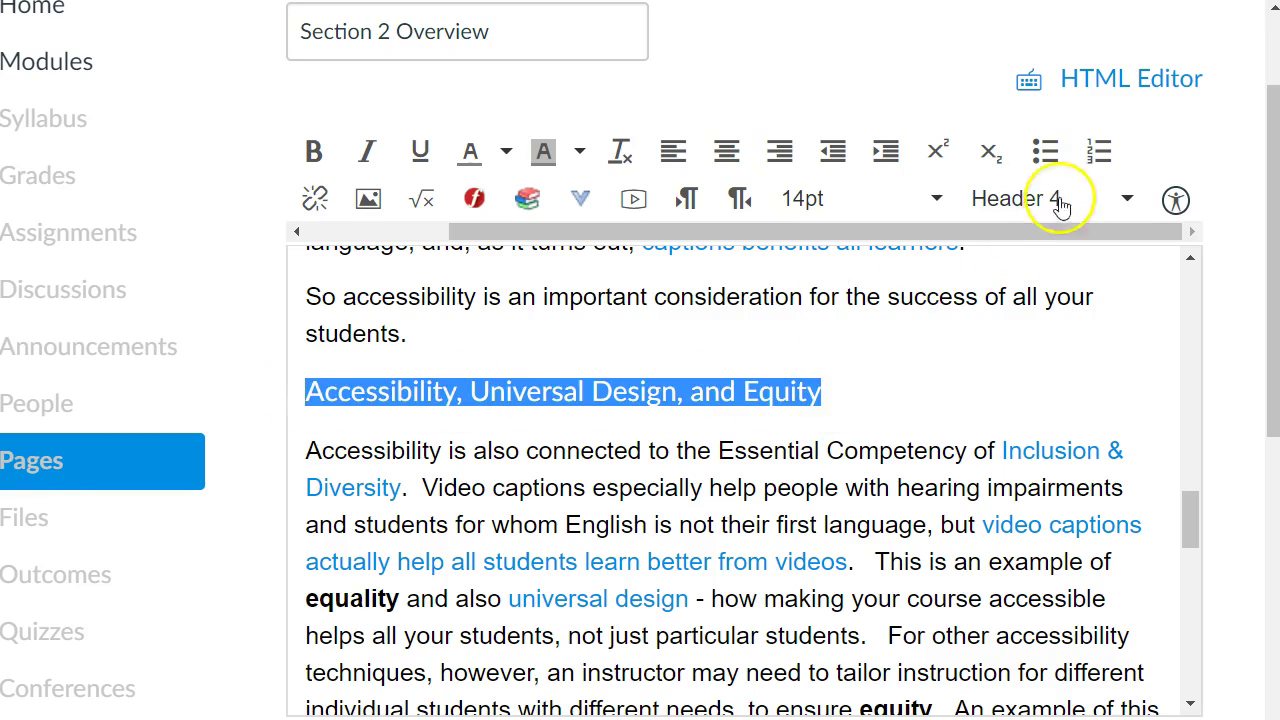
pyautogui.scroll(5, 883, 434)
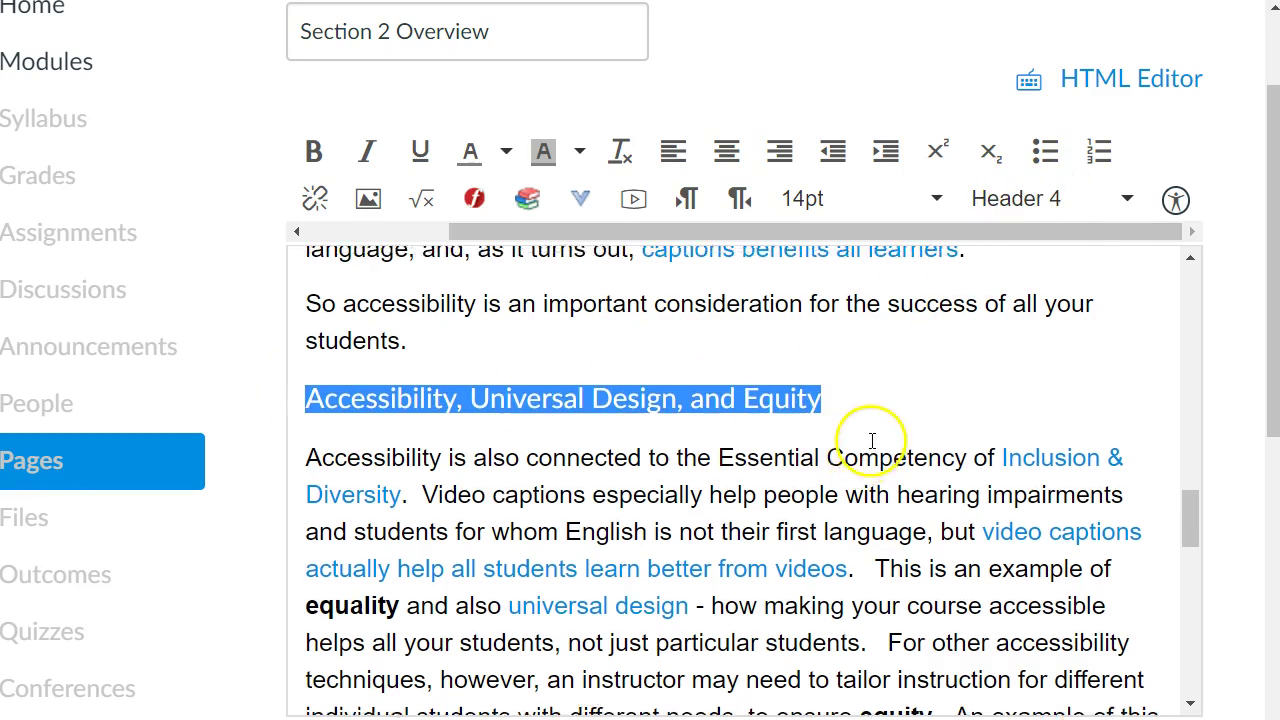
pyautogui.scroll(10, 873, 441)
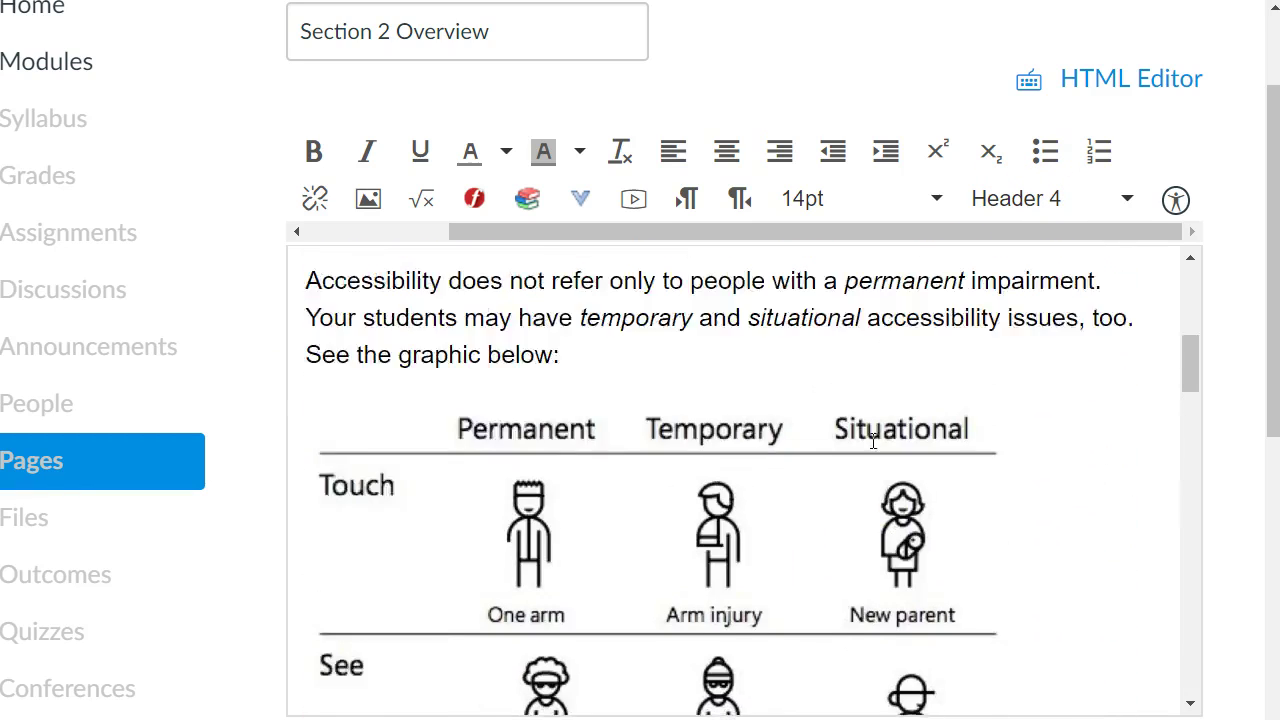
pyautogui.click(563, 434)
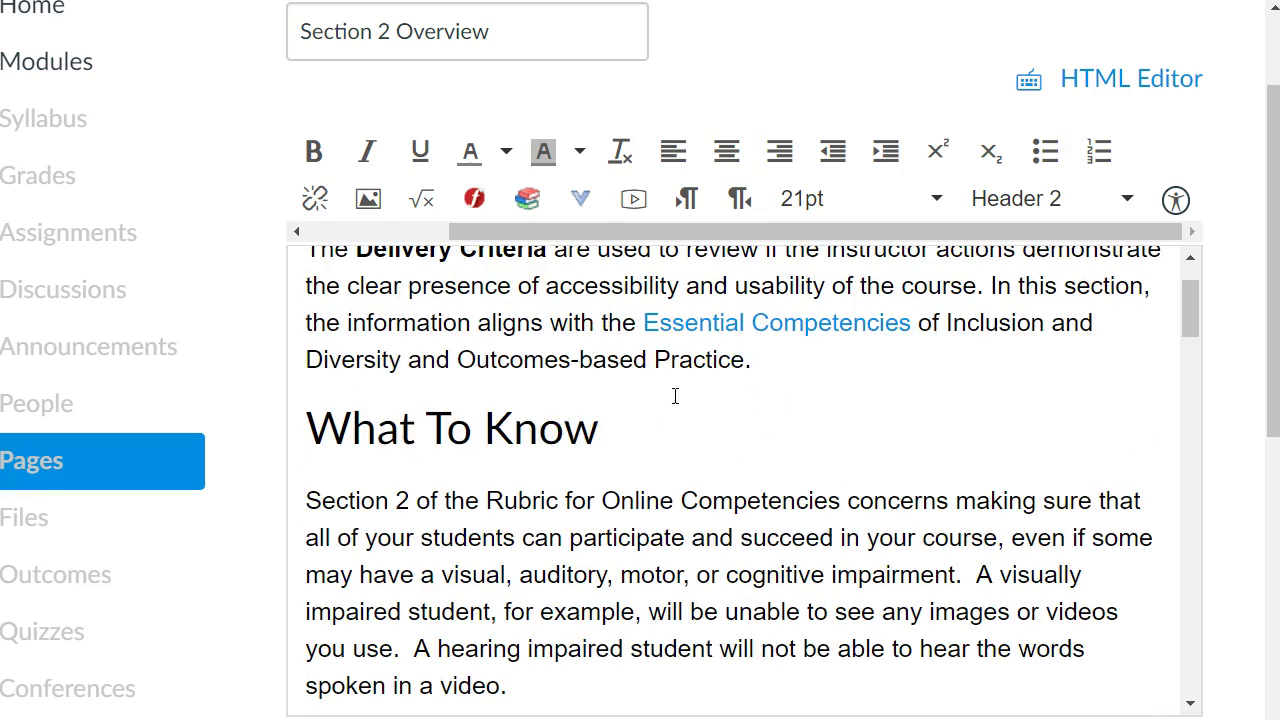
pyautogui.click(609, 433)
pyautogui.click(617, 432)
pyautogui.click(710, 424)
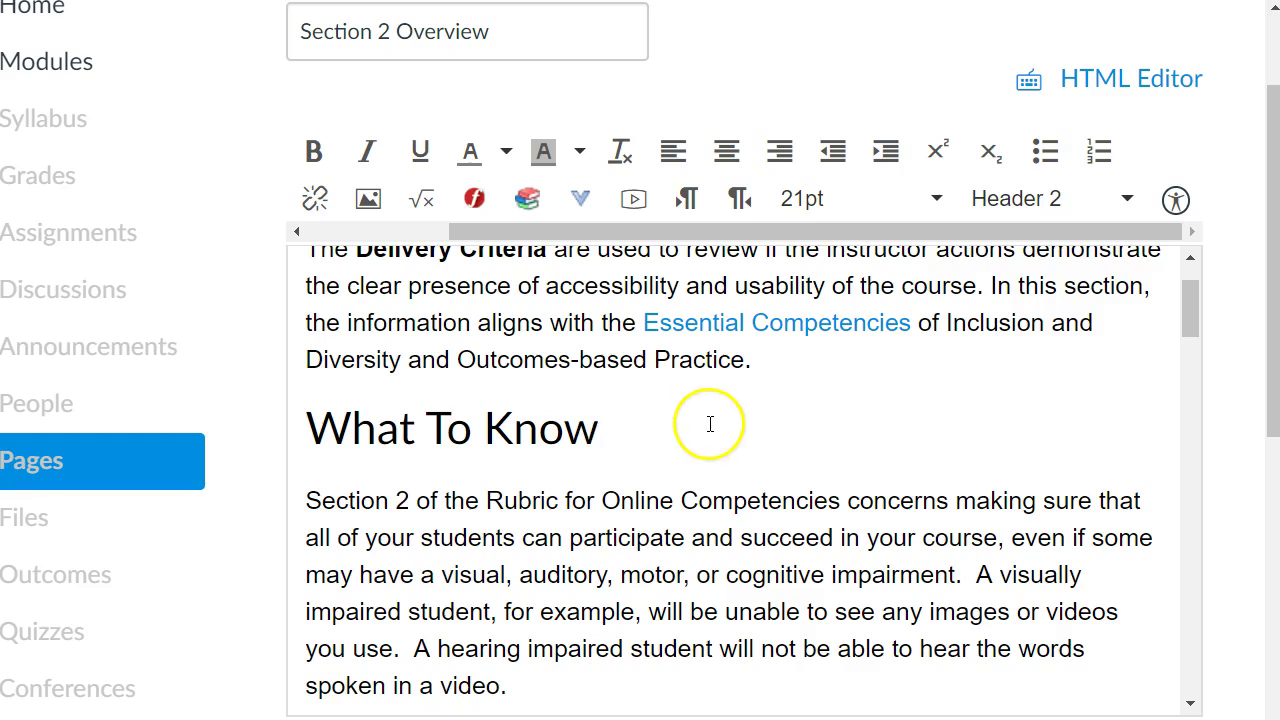
pyautogui.click(651, 431)
pyautogui.click(613, 436)
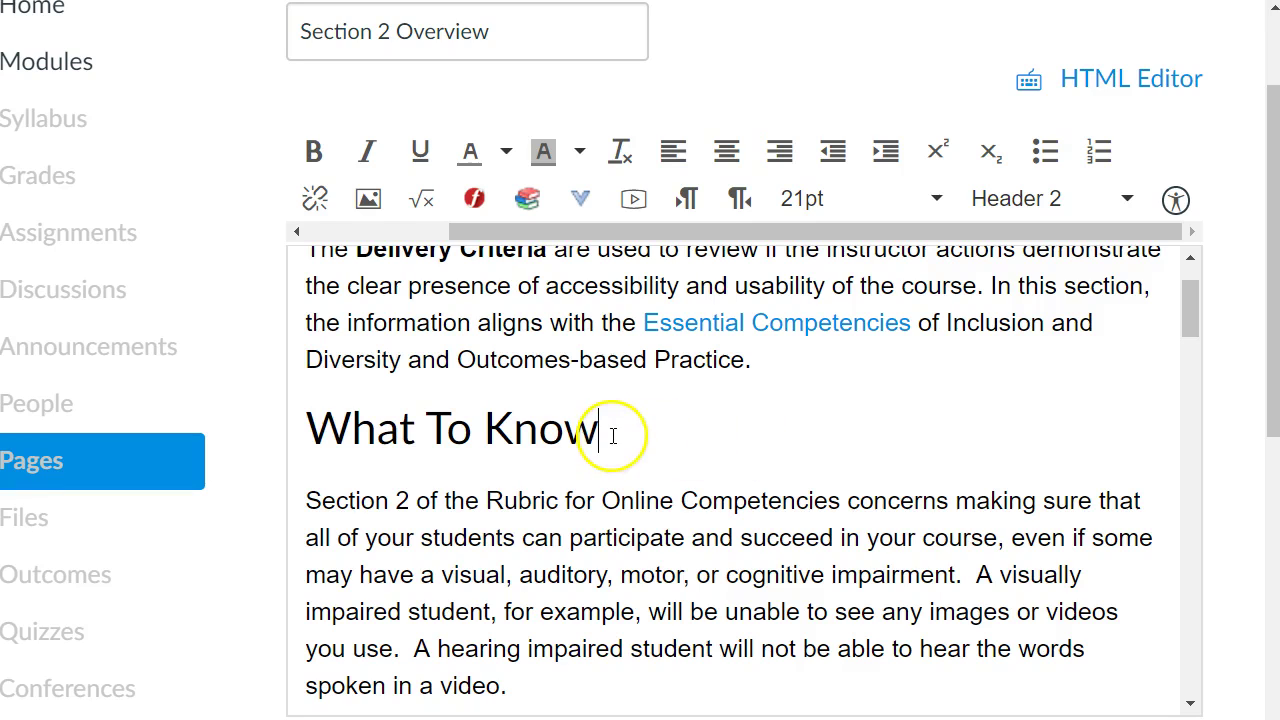
# Make the What To Know heading Header 3 and rerun the accessibility check
pyautogui.moveTo(620, 430); pyautogui.dragTo(306, 426)
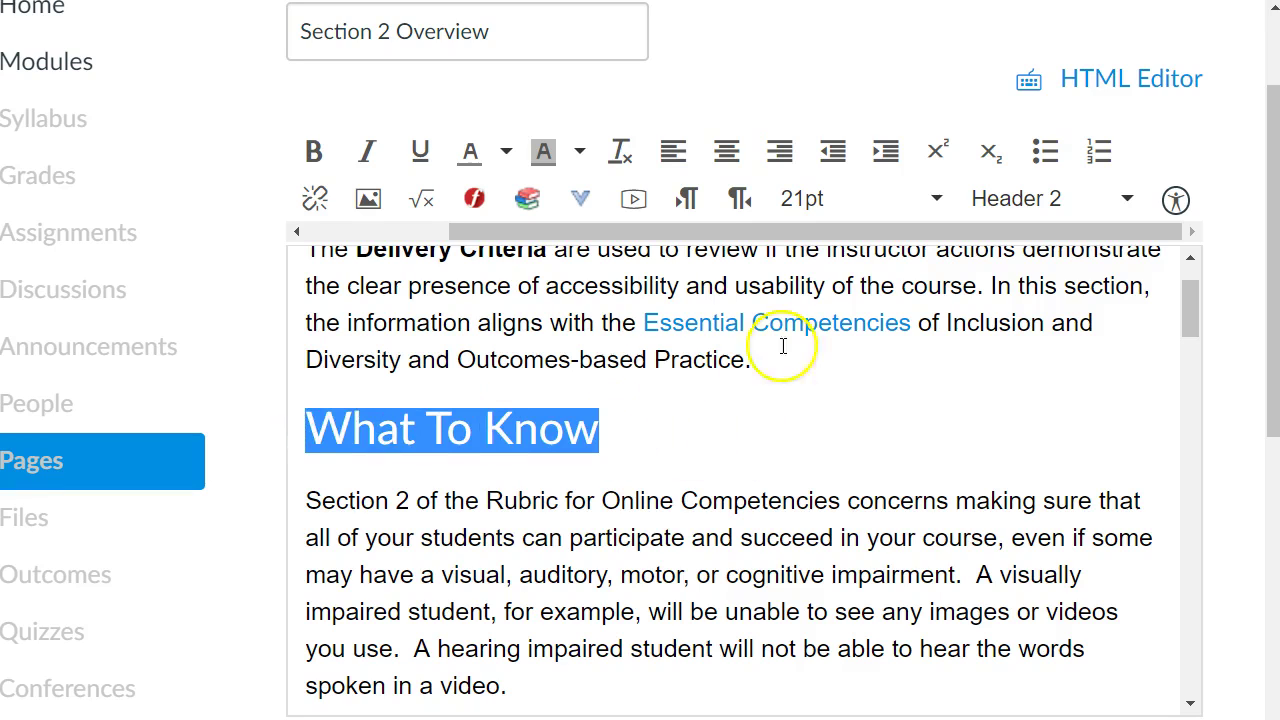
pyautogui.click(1037, 195)
pyautogui.click(1034, 377)
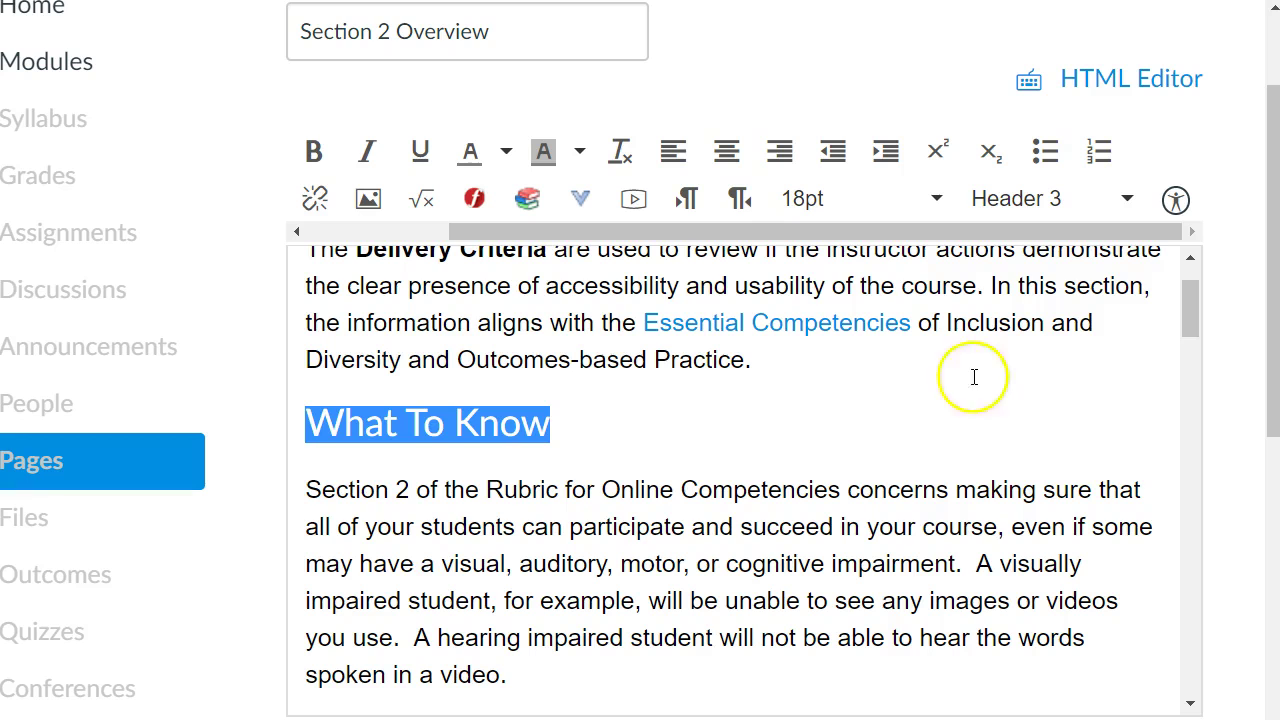
pyautogui.click(823, 405)
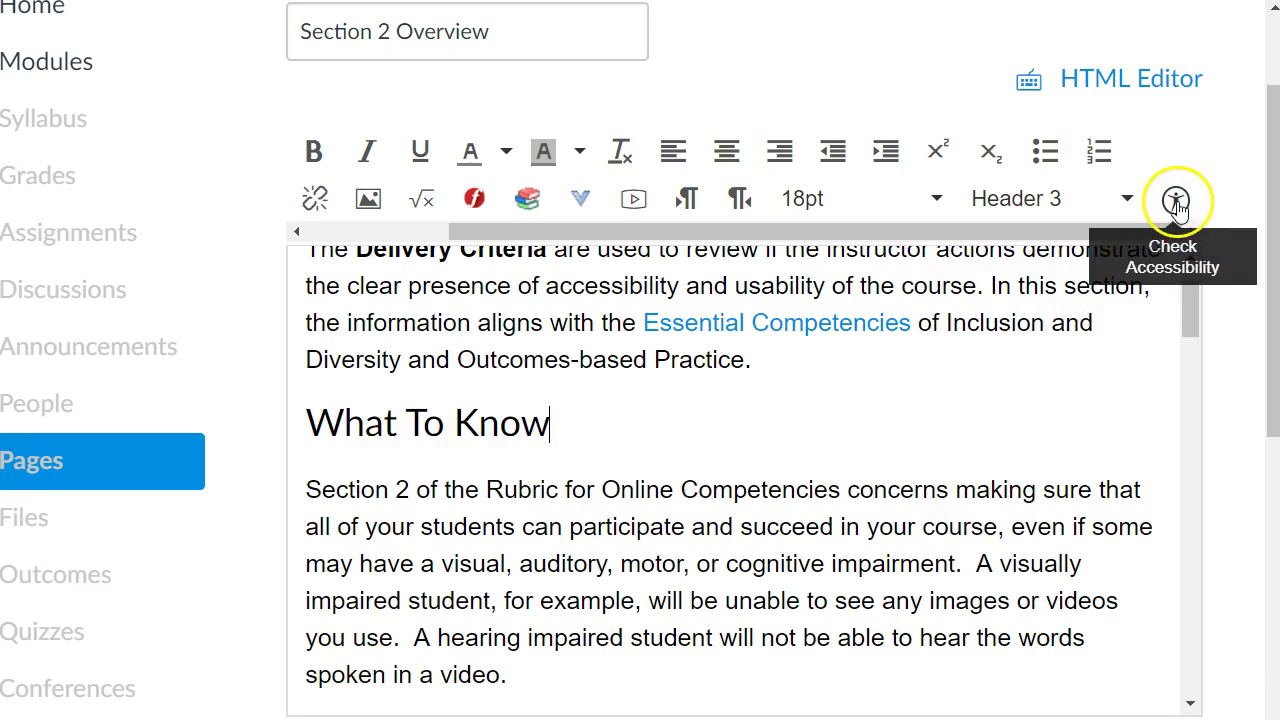
pyautogui.click(1176, 202)
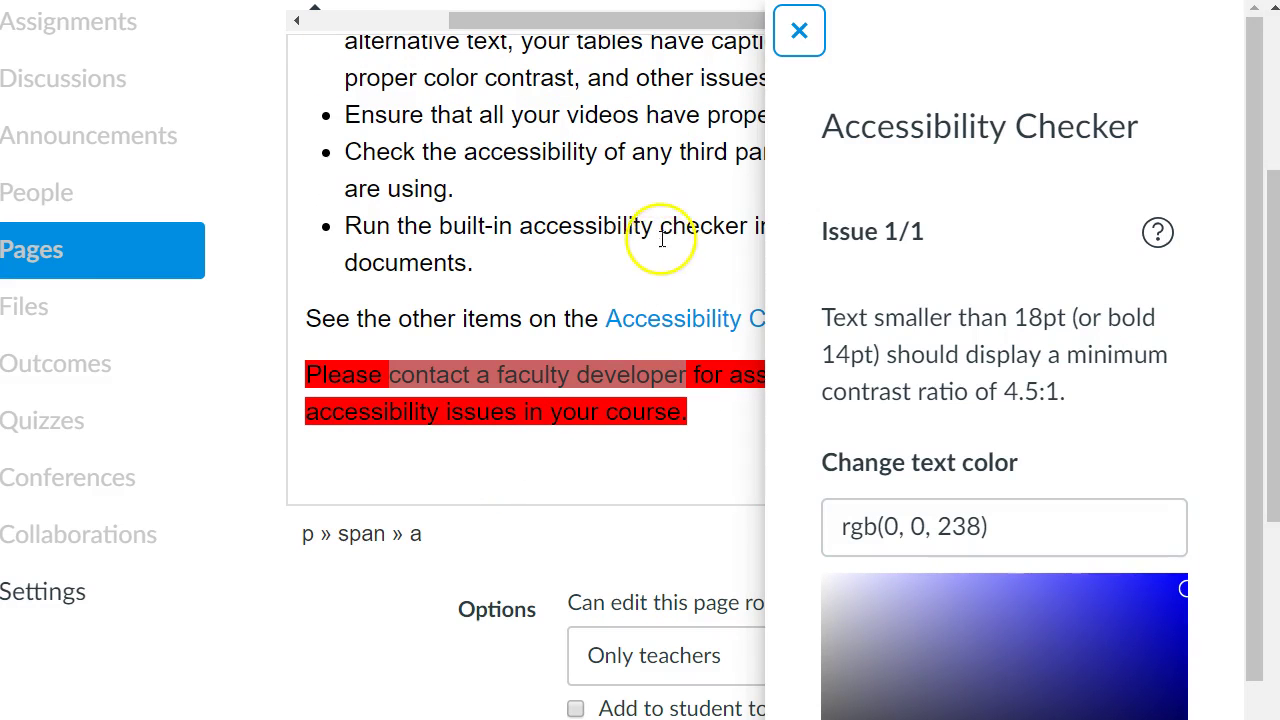
pyautogui.click(652, 200)
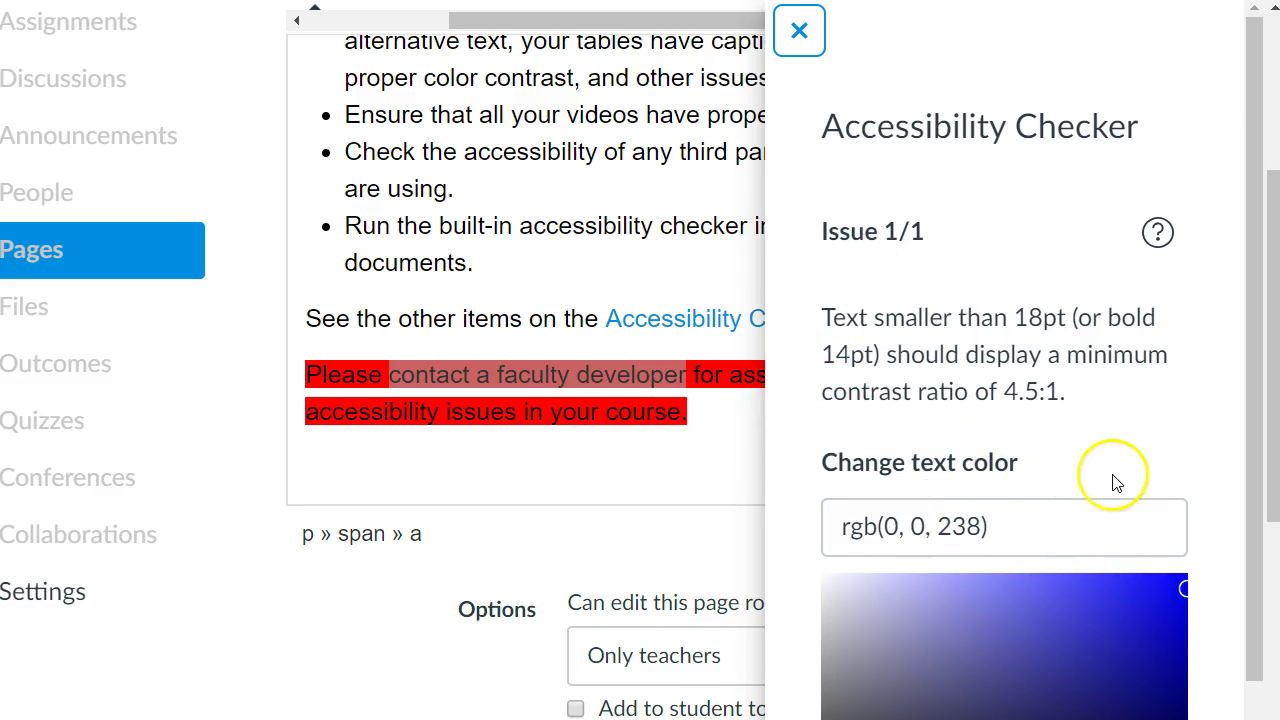
pyautogui.scroll(-1, 1114, 486)
pyautogui.scroll(2, 1006, 309)
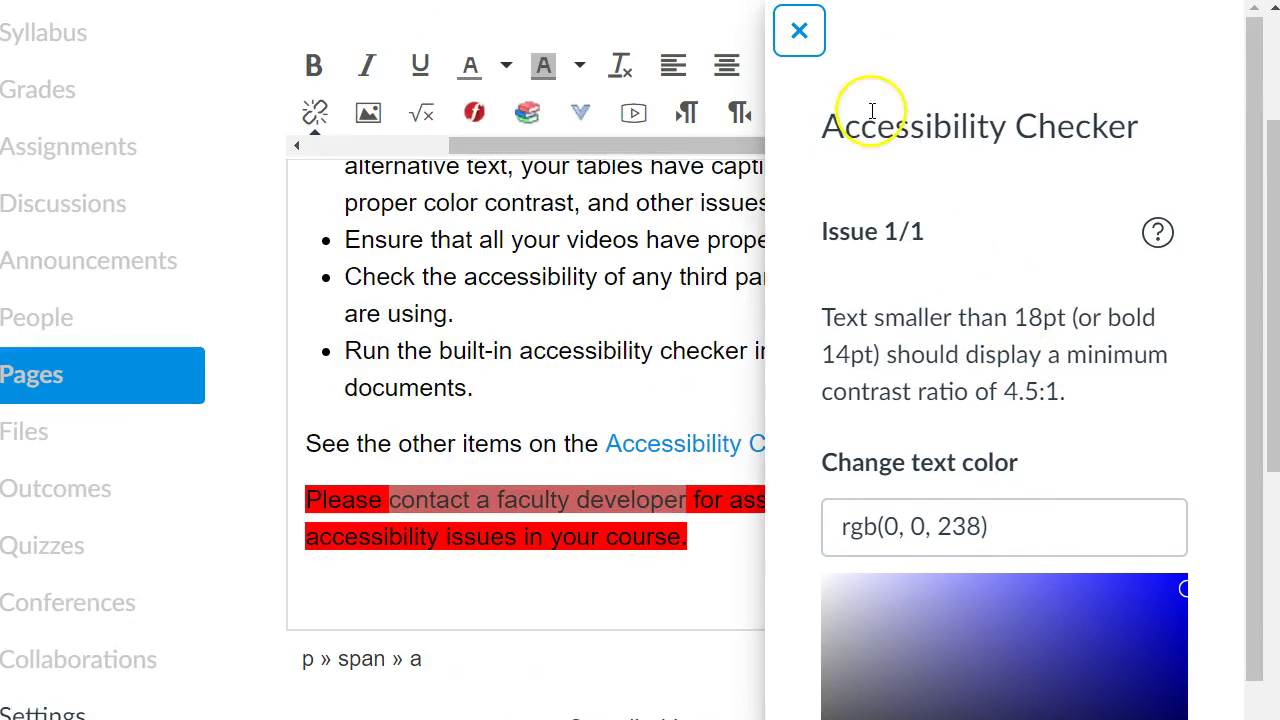
pyautogui.click(797, 29)
# Set the closing red paragraph's background colour to No color
pyautogui.click(705, 541)
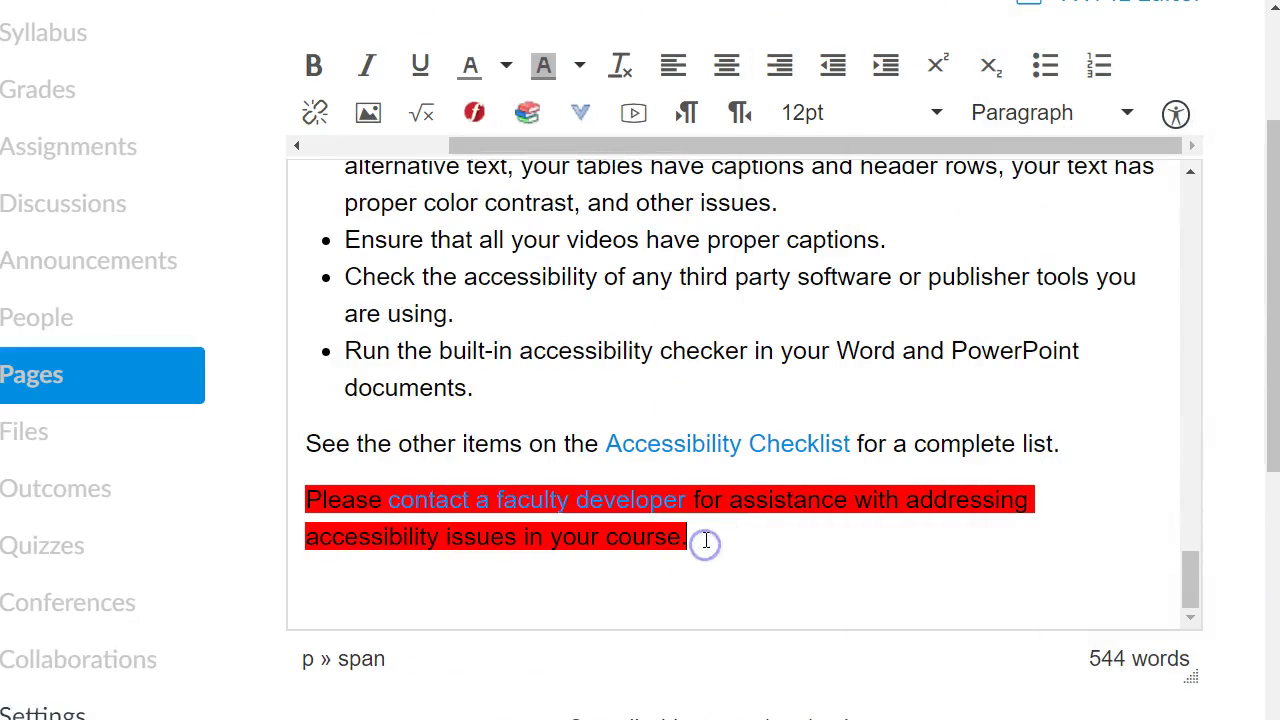
pyautogui.moveTo(699, 539); pyautogui.dragTo(283, 497)
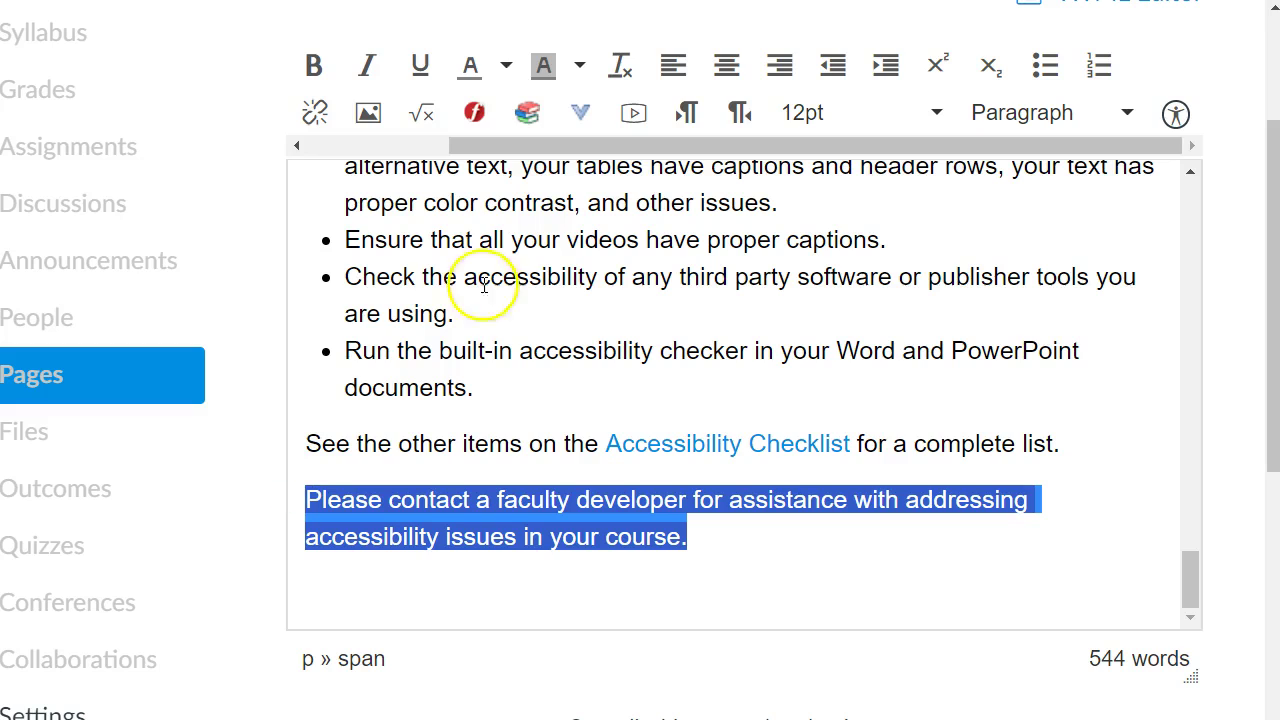
pyautogui.click(581, 67)
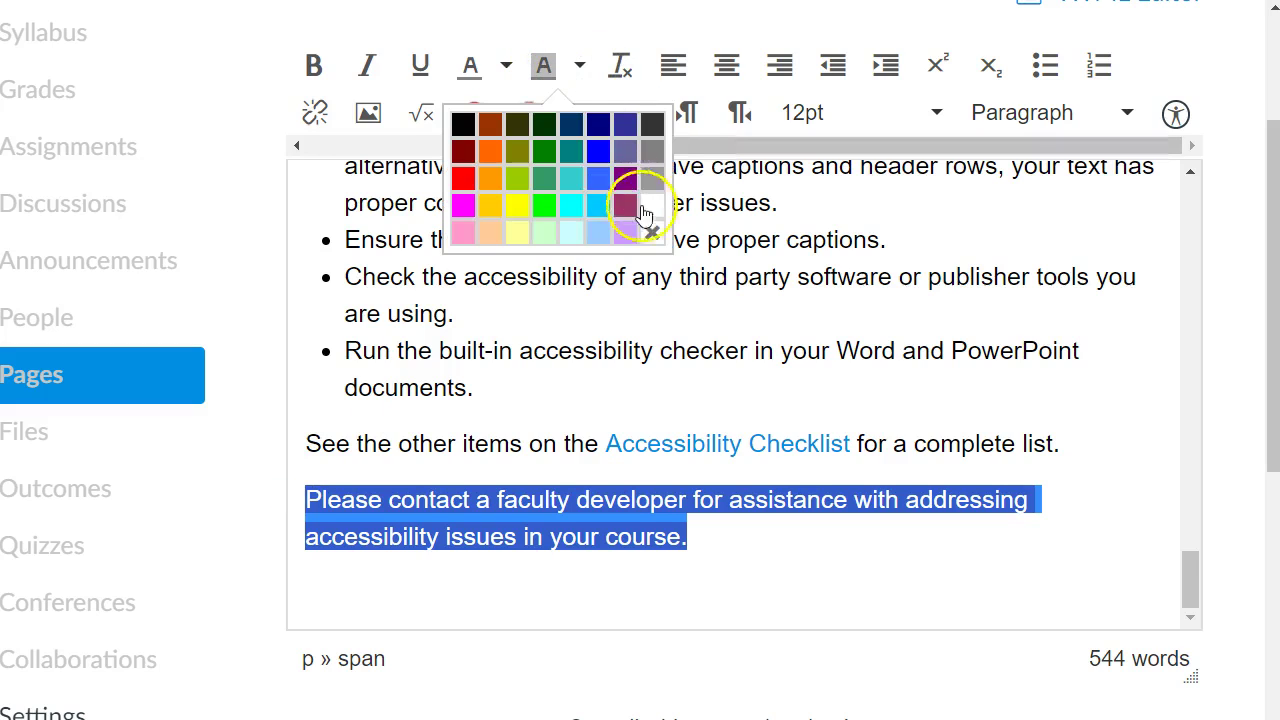
pyautogui.click(652, 237)
pyautogui.click(674, 371)
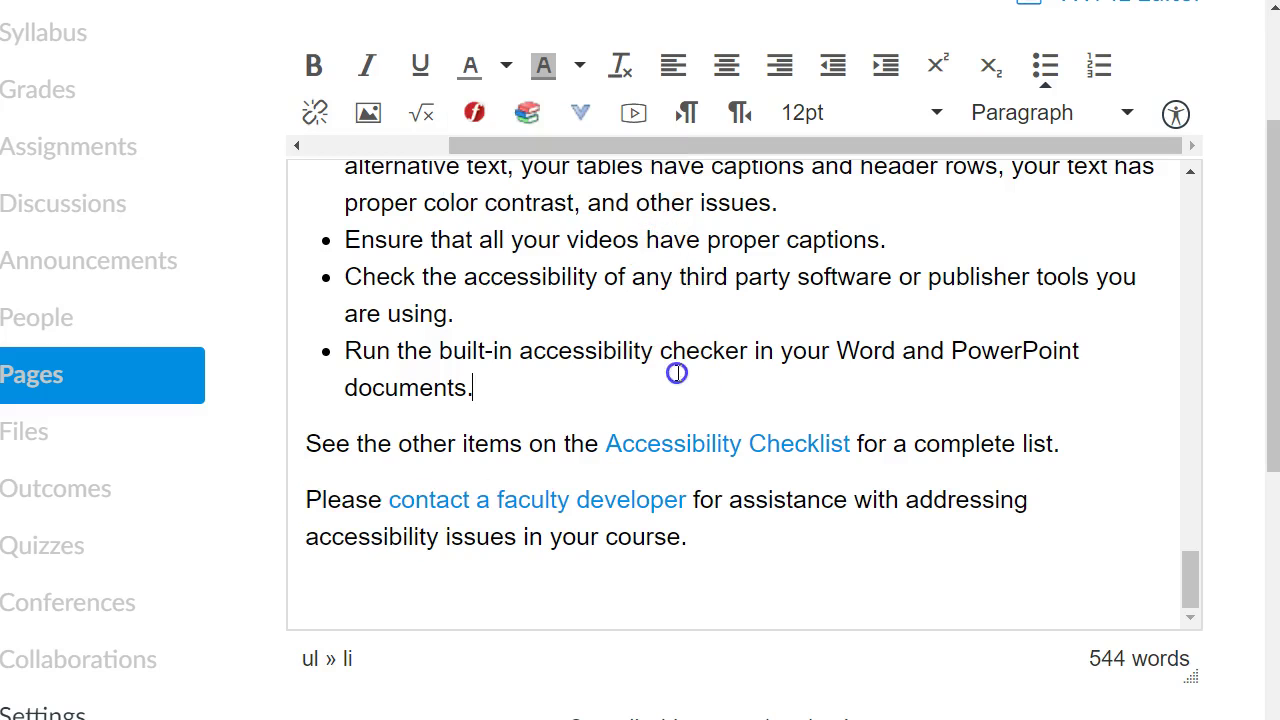
# Rerun the accessibility check, confirm no issues remain, and save the page
pyautogui.click(1175, 113)
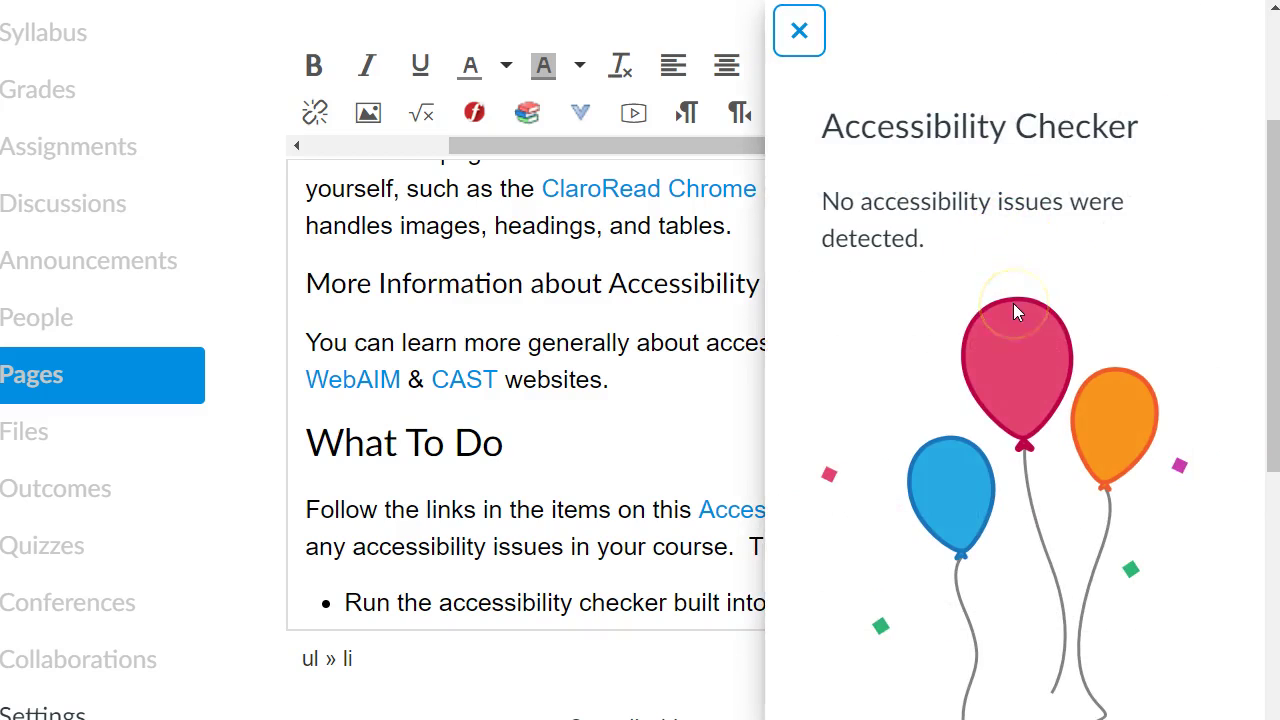
pyautogui.press('Escape')
pyautogui.click(1007, 300)
pyautogui.scroll(-10, 1222, 540)
pyautogui.scroll(2, 1211, 429)
pyautogui.click(1178, 280)
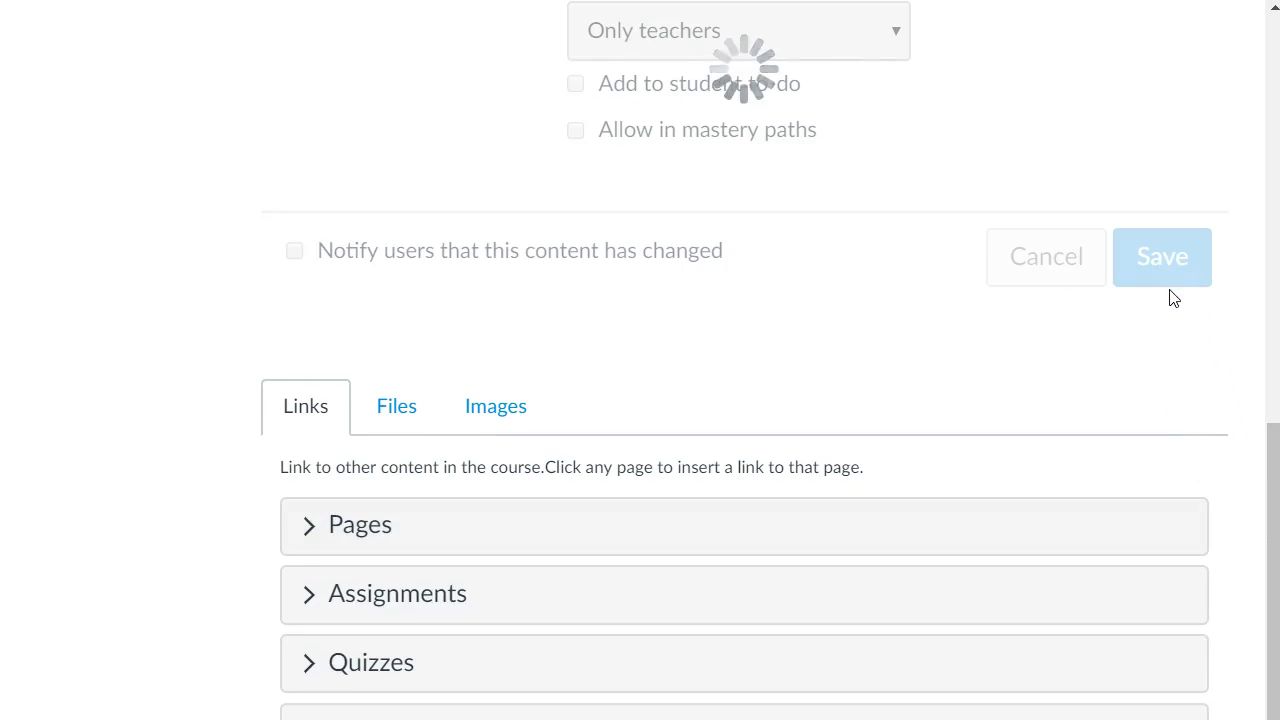
# Scroll back up the saved Section 2 Overview page in its reading view
pyautogui.scroll(-2, 1170, 290)
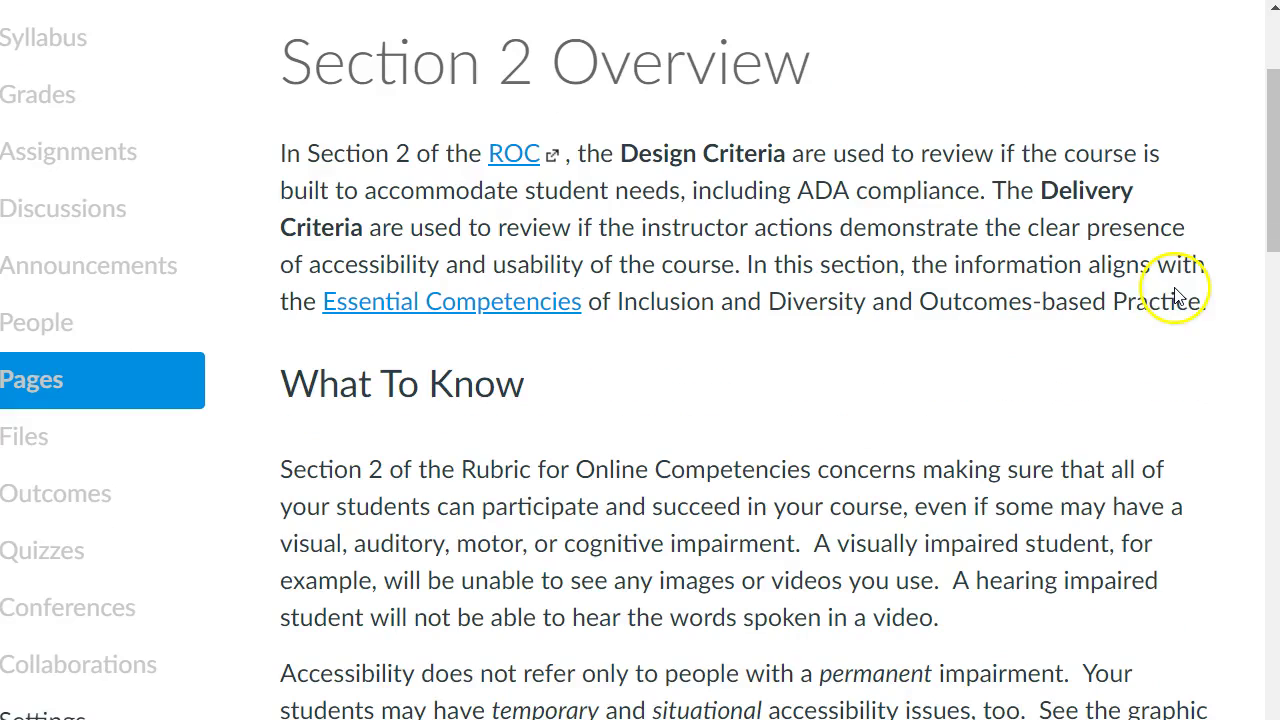
pyautogui.click(1138, 396)
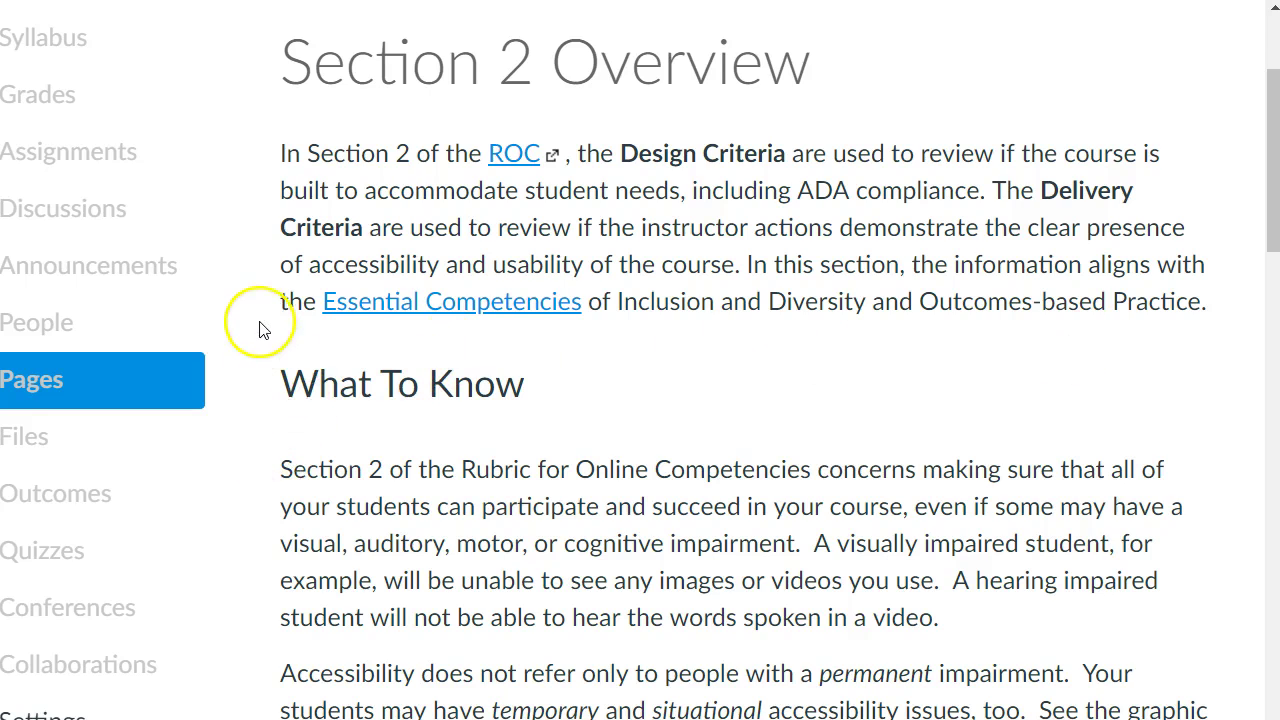
pyautogui.scroll(1, 259, 330)
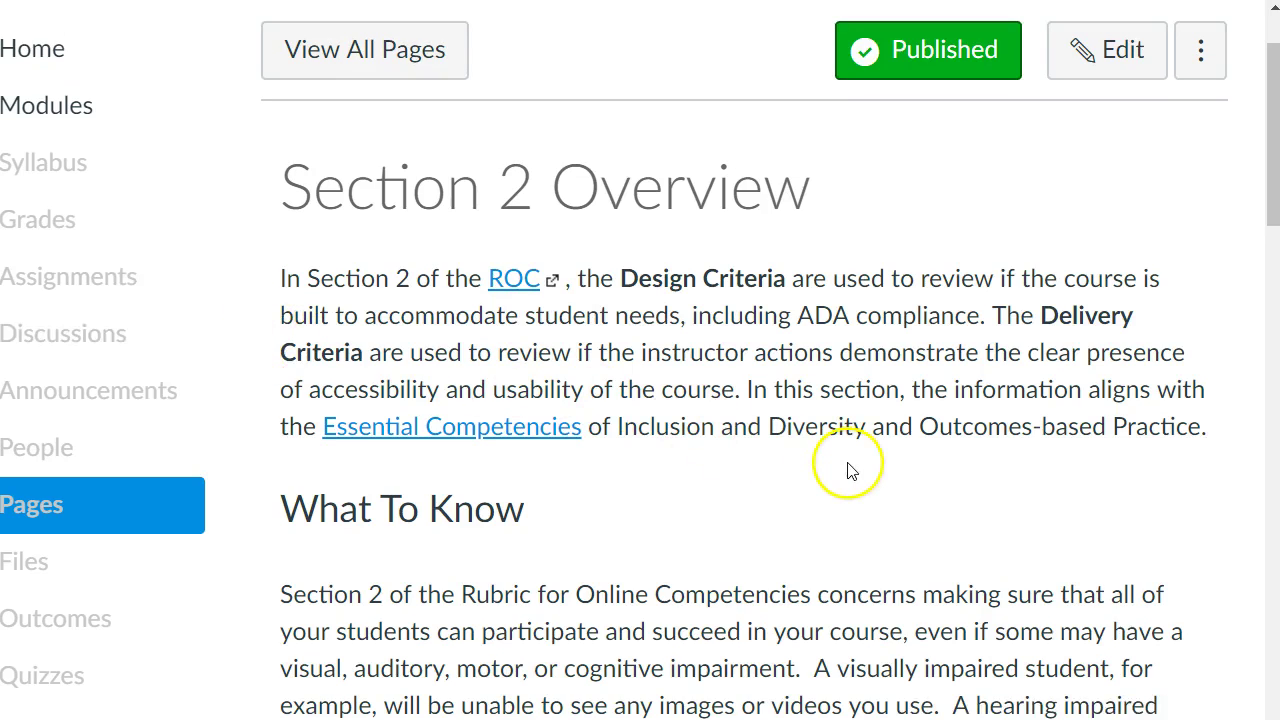